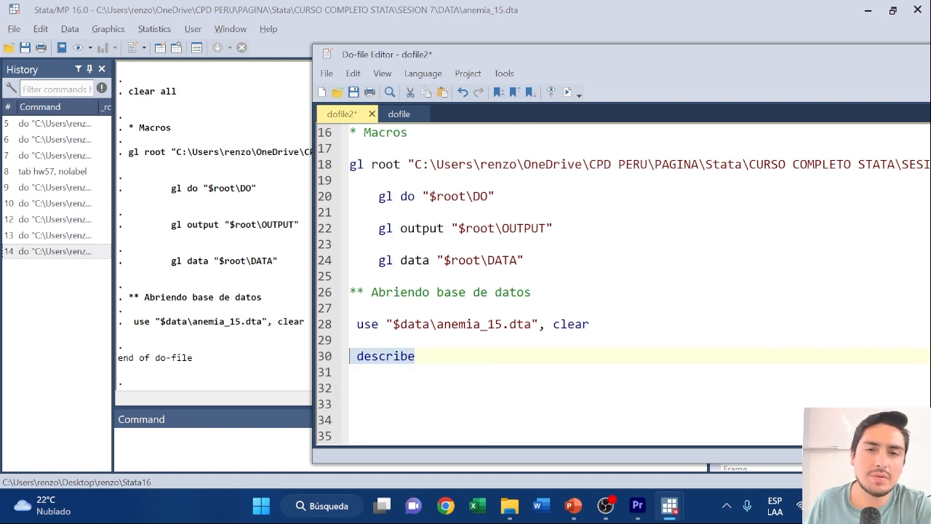
# Run the describe line of the do-file and review the variable names and labels of the anaemia dataset.
pyautogui.click(565, 93)
pyautogui.scroll(2, 473, 267)
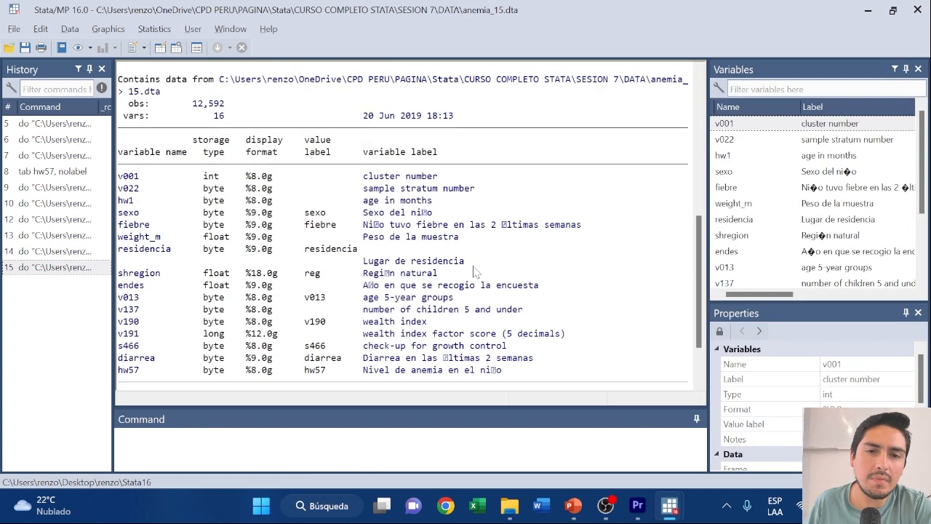
pyautogui.scroll(-2, 465, 283)
pyautogui.scroll(1, 443, 286)
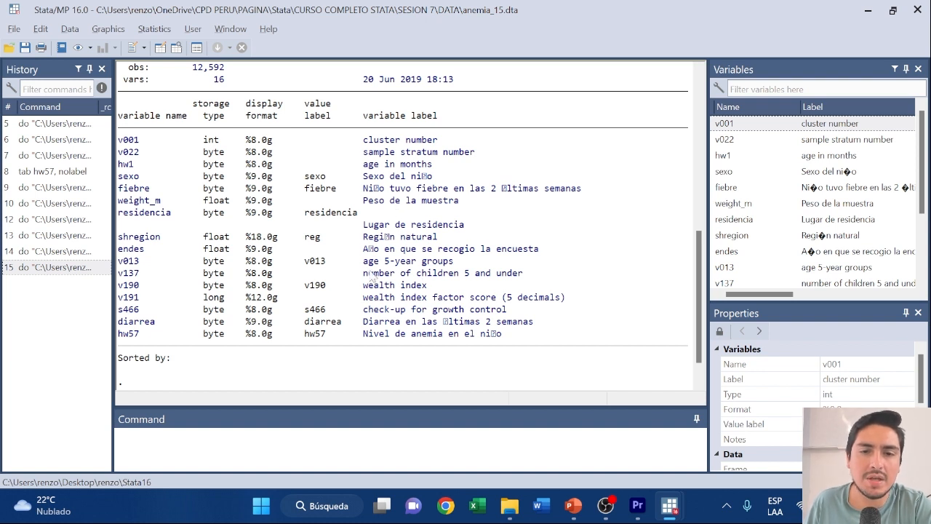
pyautogui.moveTo(363, 285); pyautogui.dragTo(428, 287)
pyautogui.moveTo(353, 333); pyautogui.dragTo(500, 338)
pyautogui.click(396, 343)
pyautogui.moveTo(363, 322); pyautogui.dragTo(492, 323)
pyautogui.click(527, 347)
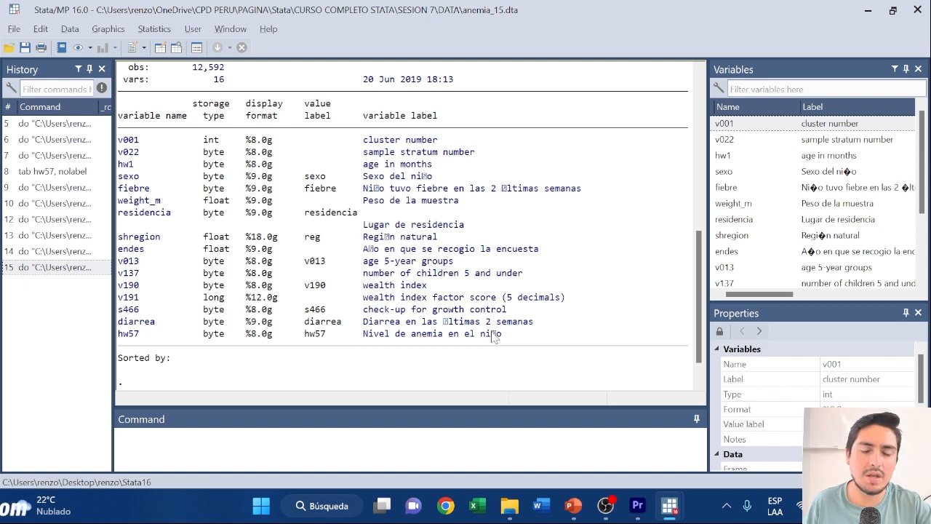
pyautogui.moveTo(118, 333); pyautogui.dragTo(138, 336)
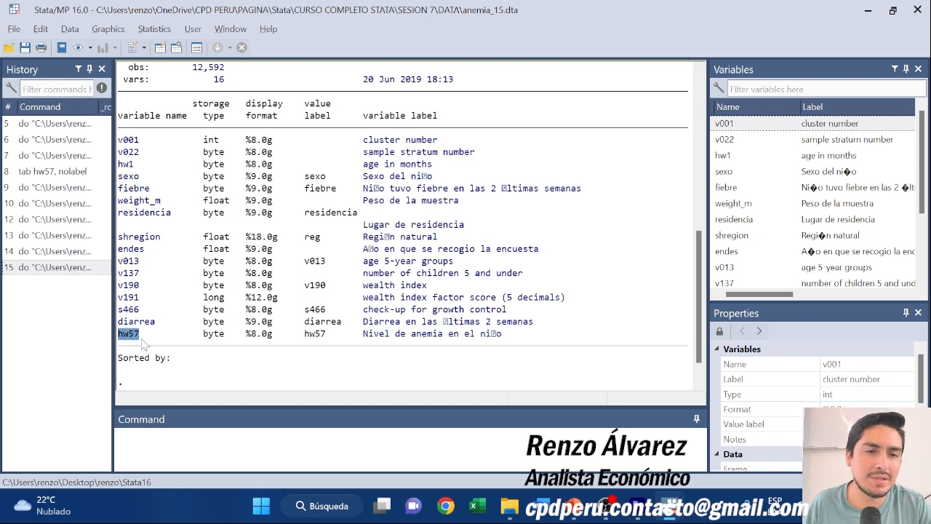
# Add the line "tab hw57" below describe in the do-file, run it and review the anaemia level categories.
pyautogui.hotkey('alt', 'Tab')
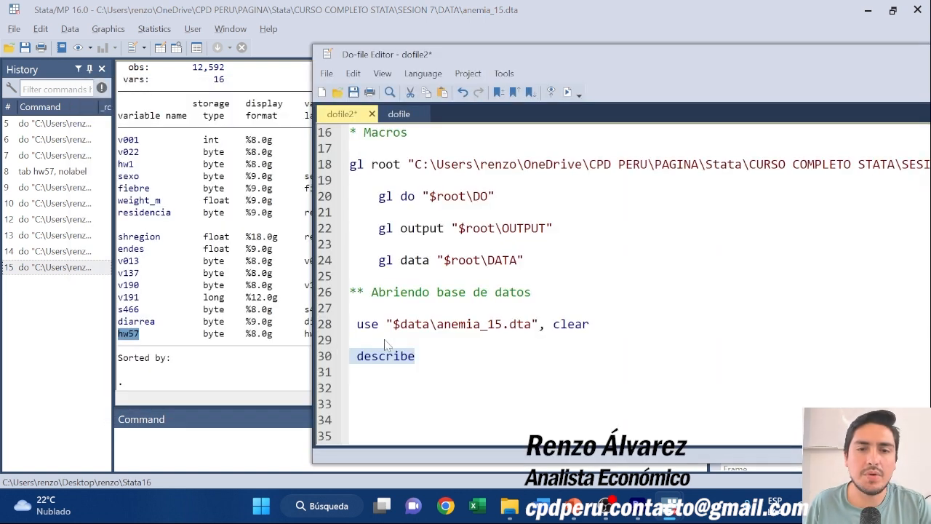
pyautogui.press('Down')
pyautogui.press('Down')
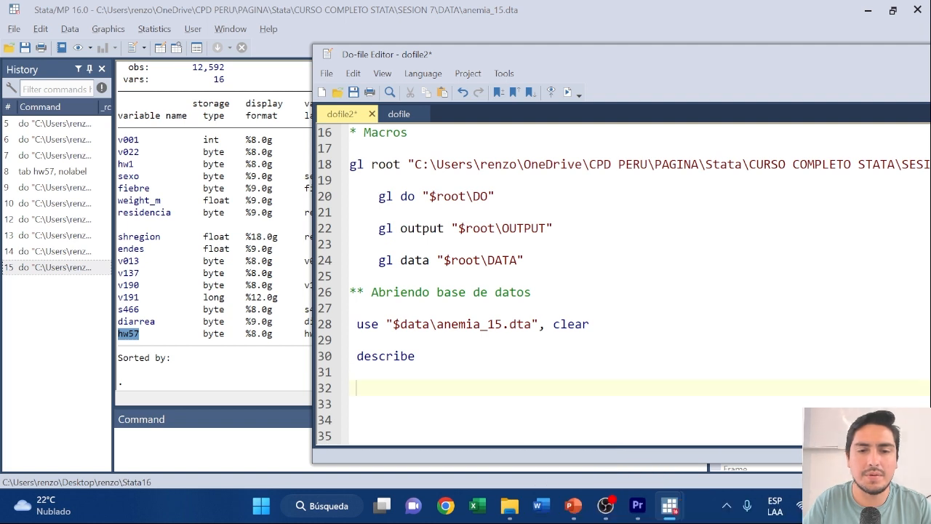
pyautogui.write('t')
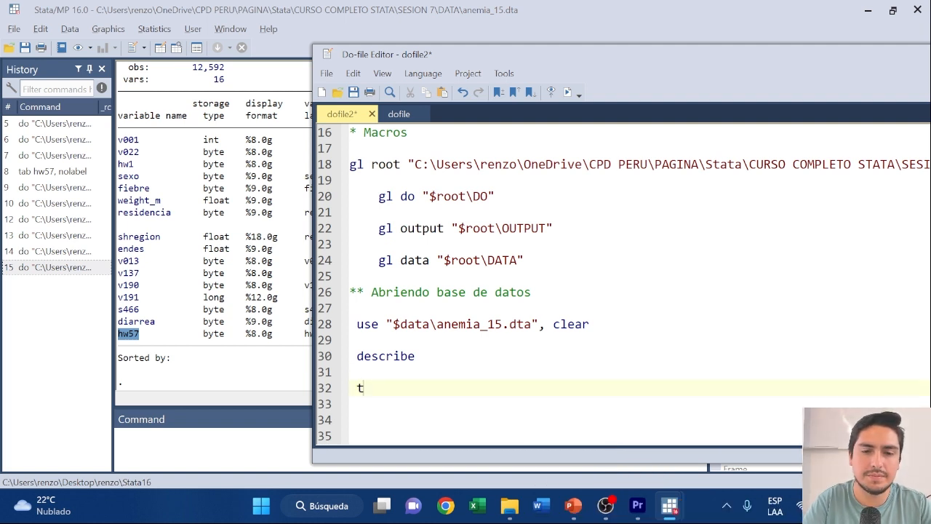
pyautogui.write('ab hw57')
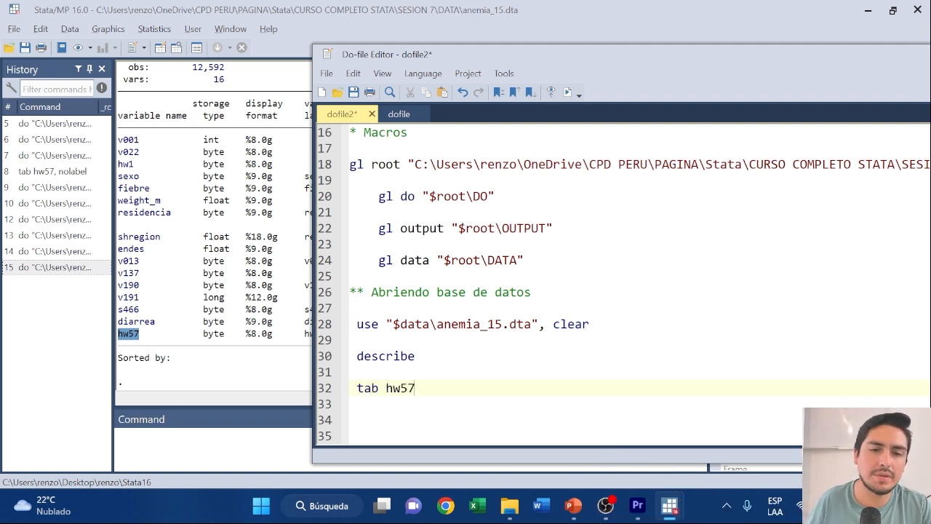
pyautogui.hotkey('shift', 'Up')
pyautogui.click(568, 94)
pyautogui.click(272, 286)
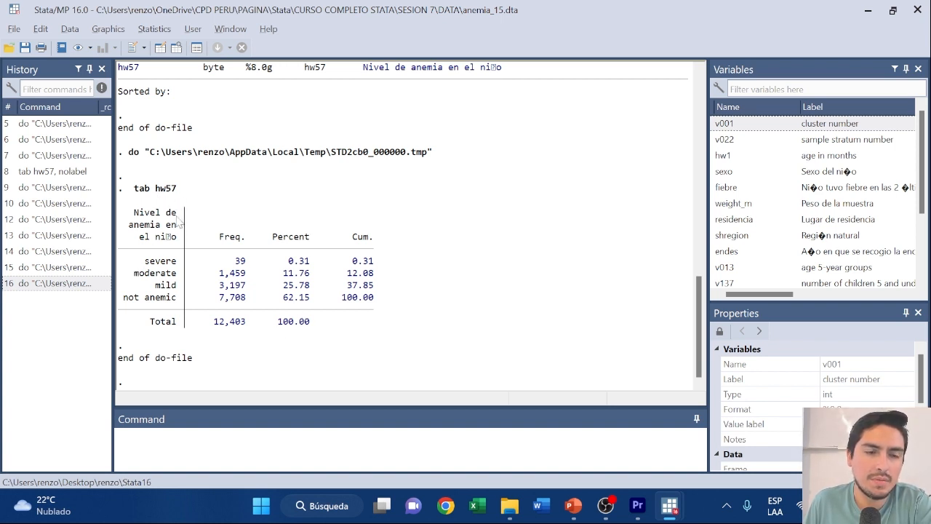
pyautogui.moveTo(153, 275); pyautogui.dragTo(308, 276)
pyautogui.moveTo(152, 285); pyautogui.dragTo(358, 289)
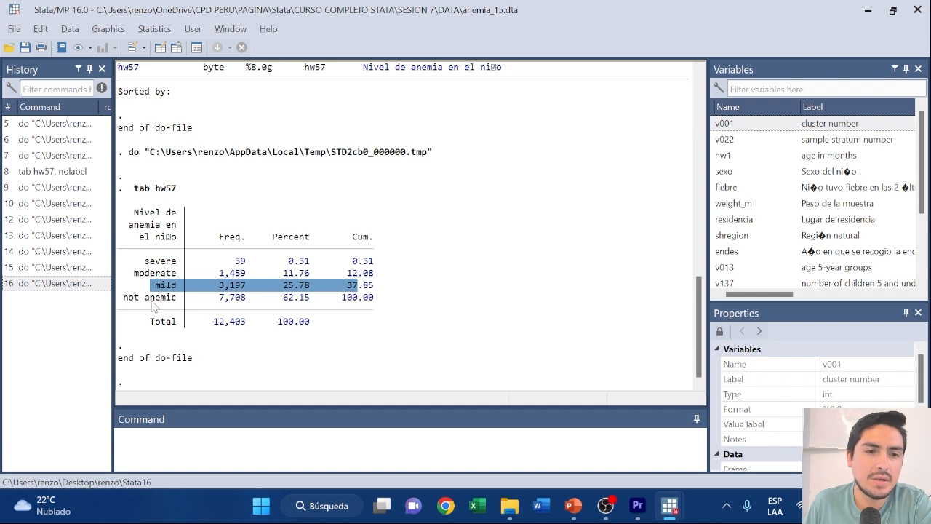
pyautogui.moveTo(124, 298); pyautogui.dragTo(409, 303)
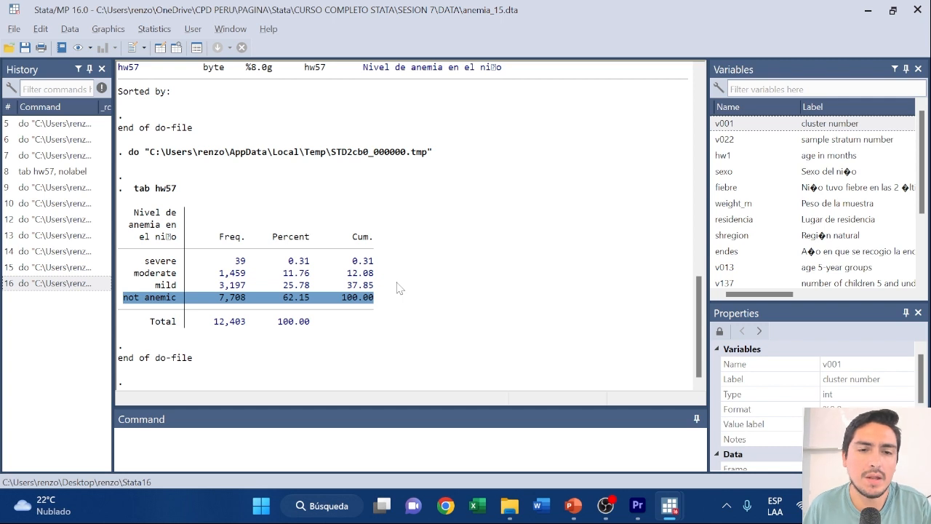
pyautogui.click(486, 370)
# Write the line "gen anemia=(inrange(hw57,1,3))" in the do-file below the hw57 tabulation.
pyautogui.hotkey('alt', 'Tab')
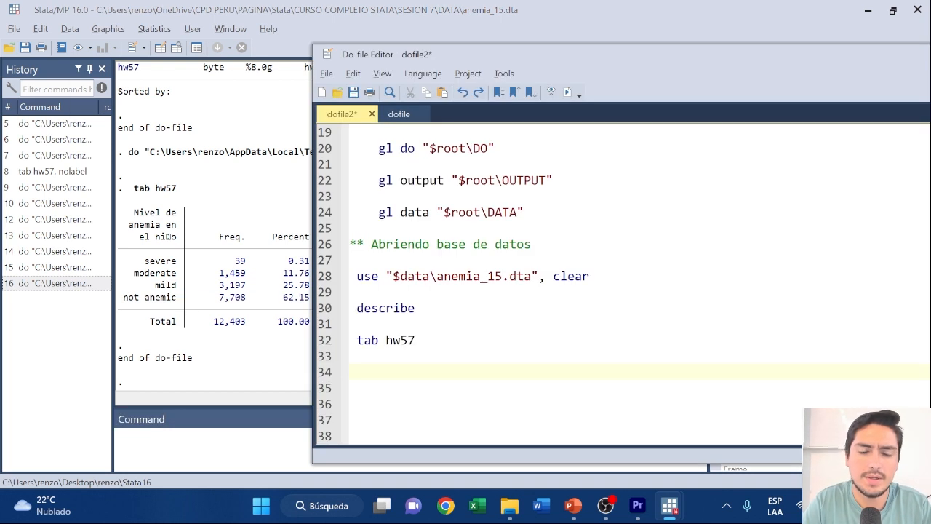
pyautogui.write('gen ')
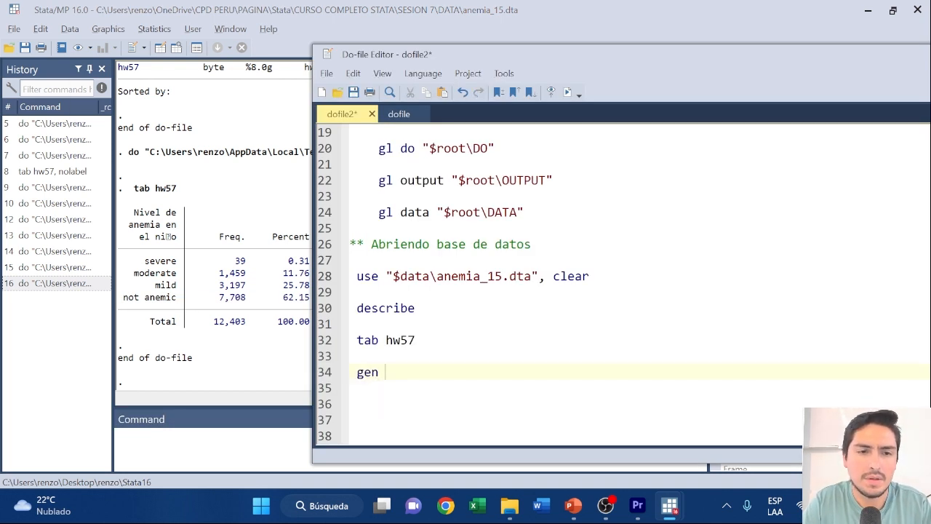
pyautogui.write('anemia')
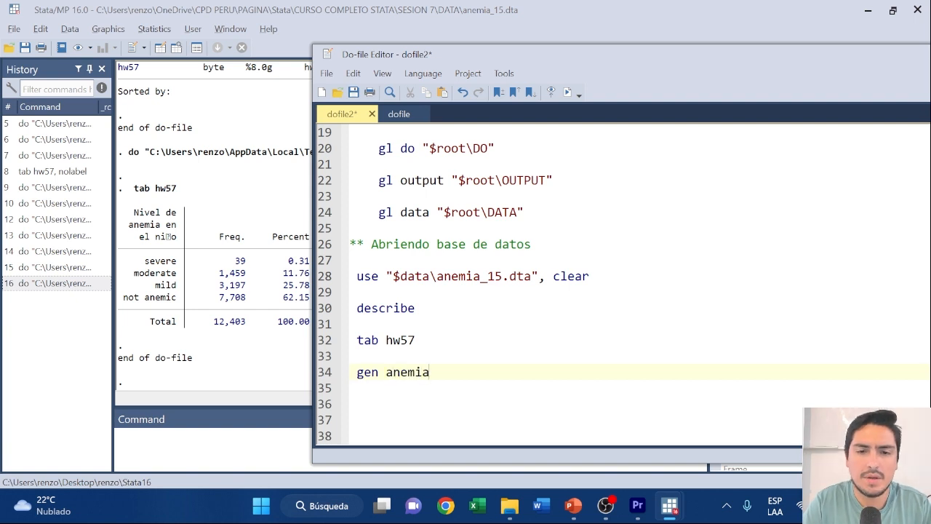
pyautogui.write('=(range(')
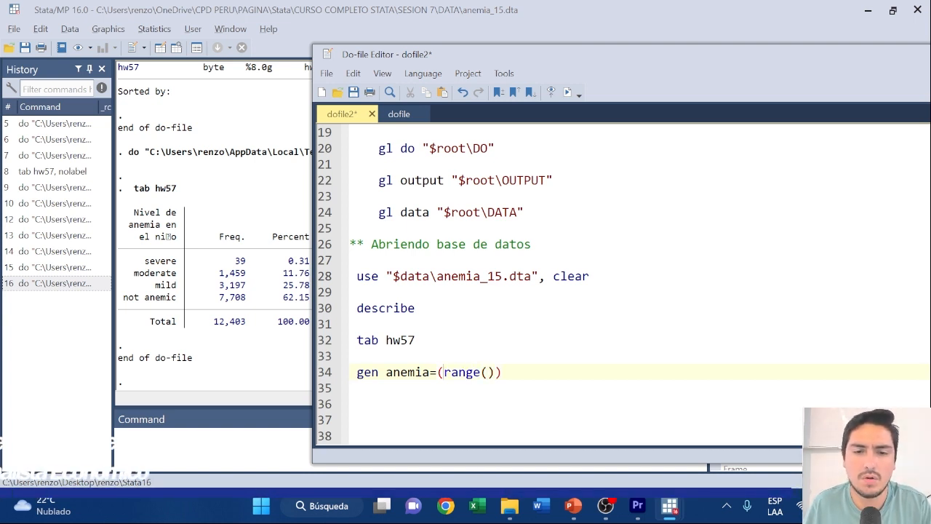
pyautogui.click(444, 372)
pyautogui.write('in')
pyautogui.click(502, 372)
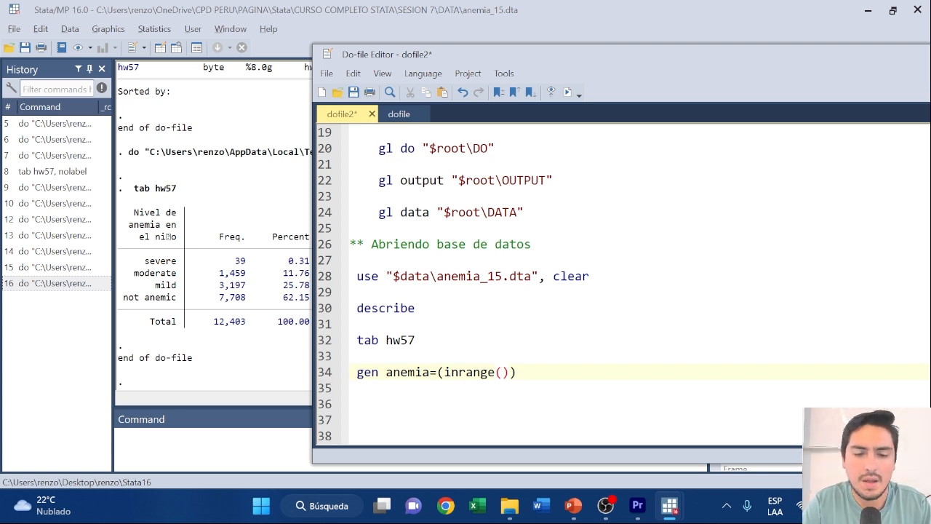
pyautogui.write('h')
pyautogui.write('w57')
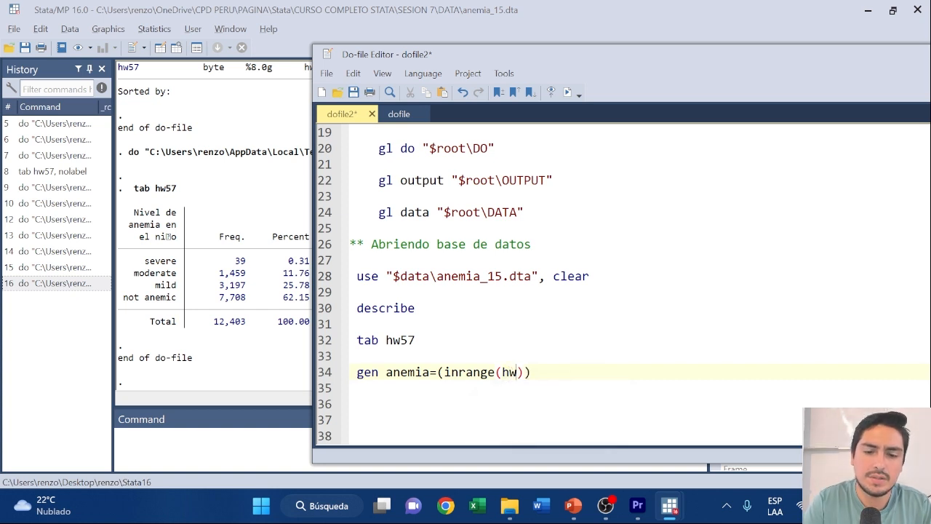
pyautogui.write(',1,3')
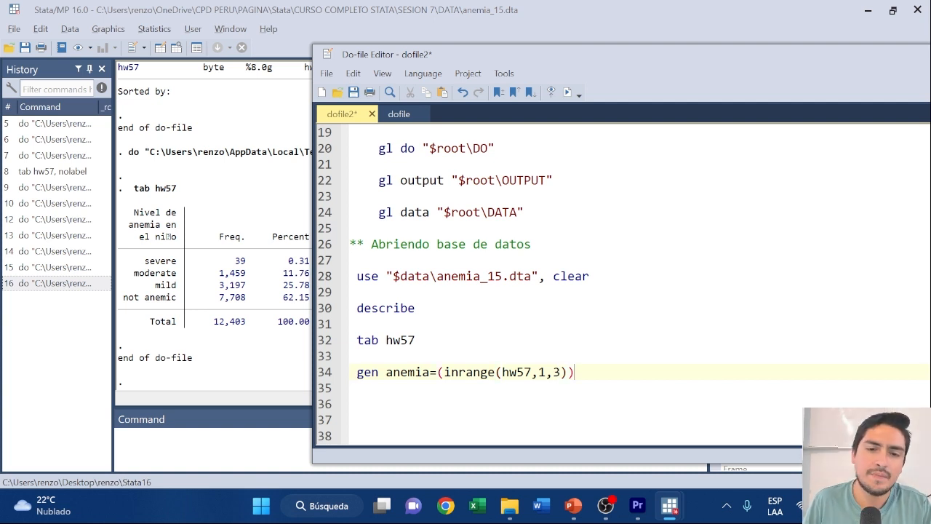
# Run the gen anemia line and tabulate the new variable with "tab anemia".
pyautogui.moveTo(574, 372); pyautogui.dragTo(352, 371)
pyautogui.click(569, 92)
pyautogui.click(256, 306)
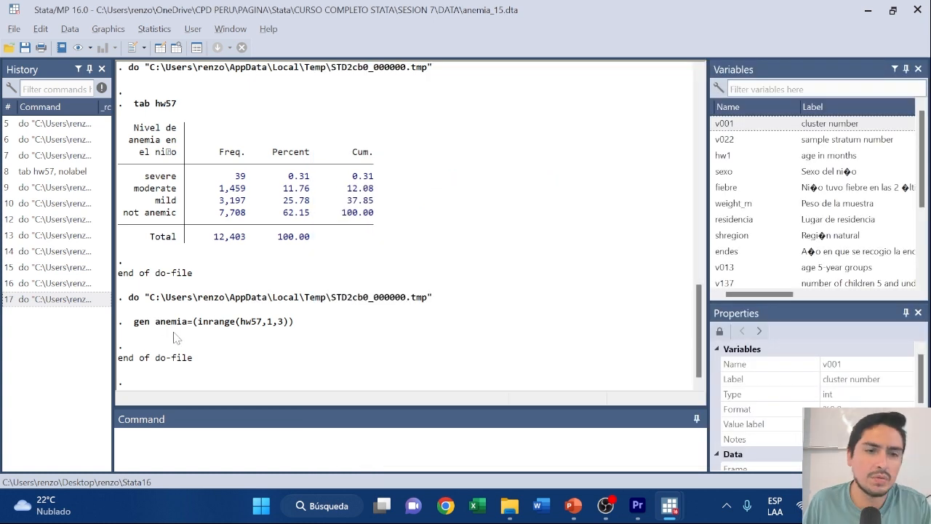
pyautogui.hotkey('ctrl', '1')
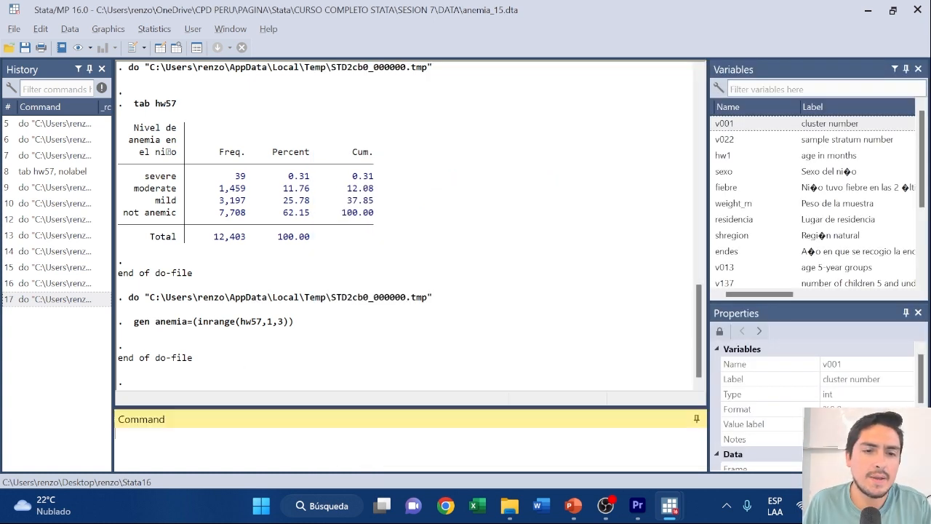
pyautogui.write('tab anemia')
pyautogui.press('Return')
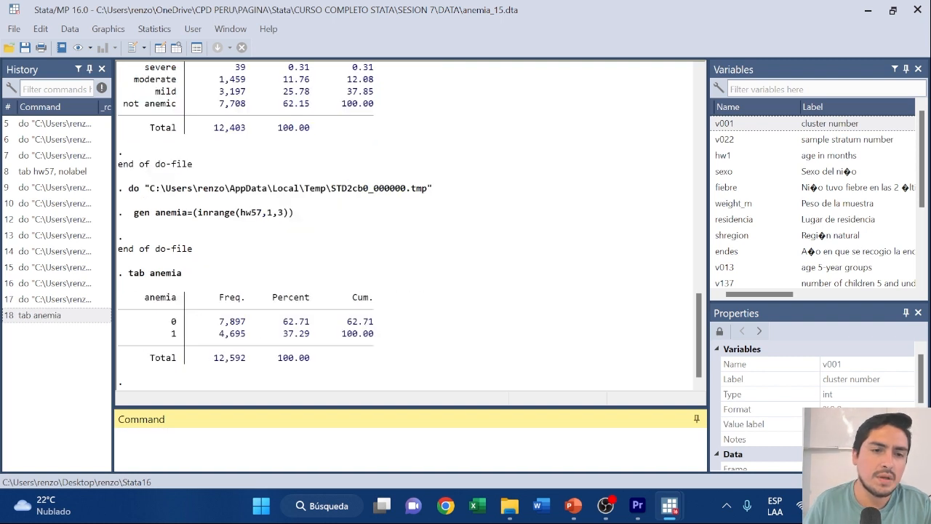
# Compare the categories in the anemia table with the severe, moderate, mild and not anemic rows of hw57.
pyautogui.moveTo(165, 334); pyautogui.dragTo(375, 336)
pyautogui.click(356, 341)
pyautogui.scroll(2, 211, 345)
pyautogui.moveTo(141, 141); pyautogui.dragTo(374, 155)
pyautogui.click(149, 142)
pyautogui.moveTo(166, 166); pyautogui.dragTo(343, 168)
pyautogui.scroll(-2, 349, 218)
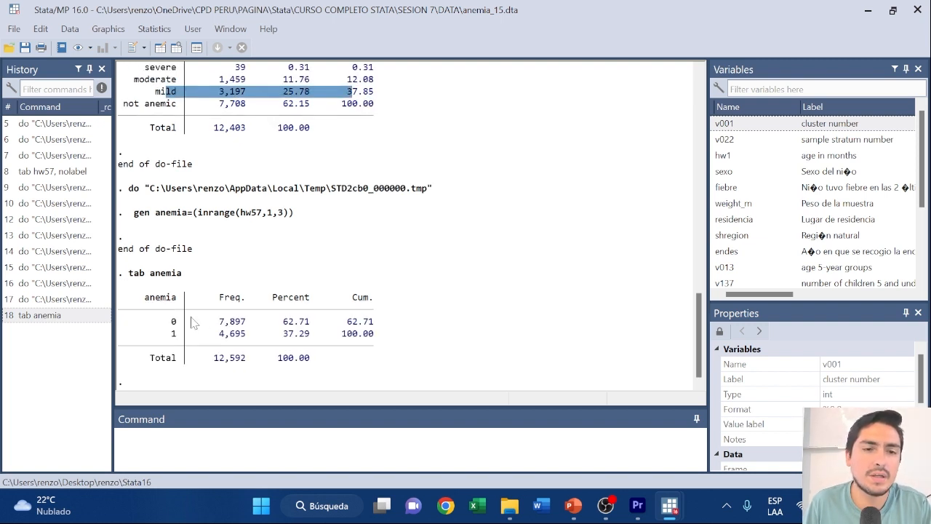
pyautogui.scroll(2, 191, 323)
pyautogui.click(175, 182)
pyautogui.moveTo(134, 176); pyautogui.dragTo(374, 179)
pyautogui.scroll(-2, 344, 289)
# Add the comment "** v.d. dicotomica" above the gen anemia line in the do-file, separated by a blank line.
pyautogui.hotkey('alt', 'Tab')
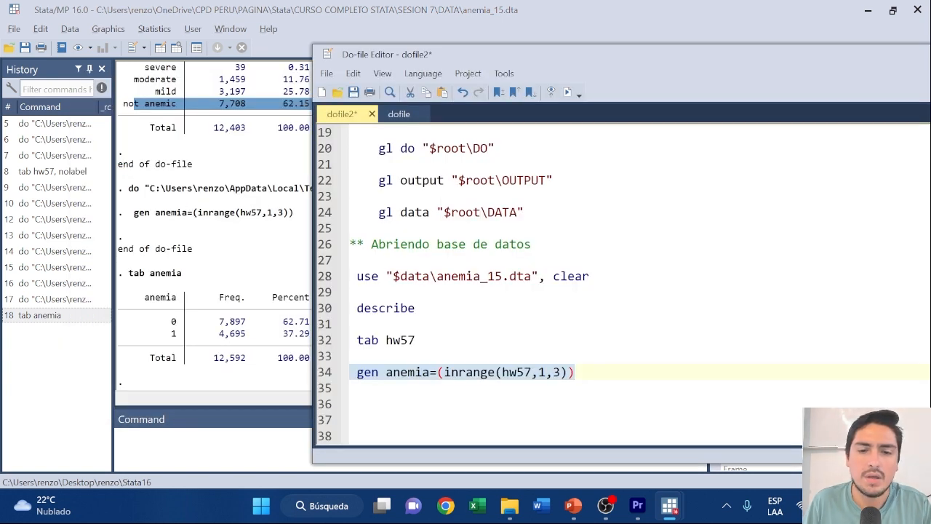
pyautogui.click(575, 372)
pyautogui.press('Return')
pyautogui.press('Return')
pyautogui.scroll(-1, 574, 291)
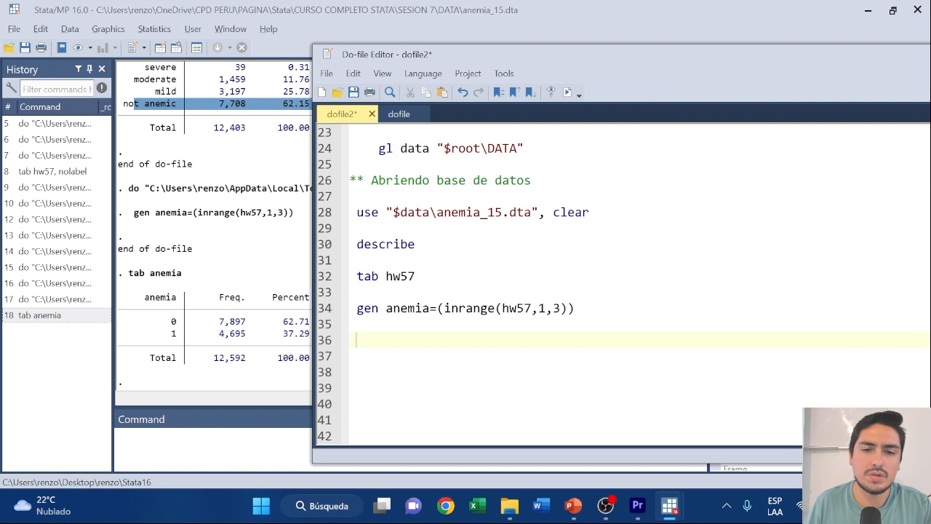
pyautogui.click(350, 292)
pyautogui.press('Return')
pyautogui.write('** ')
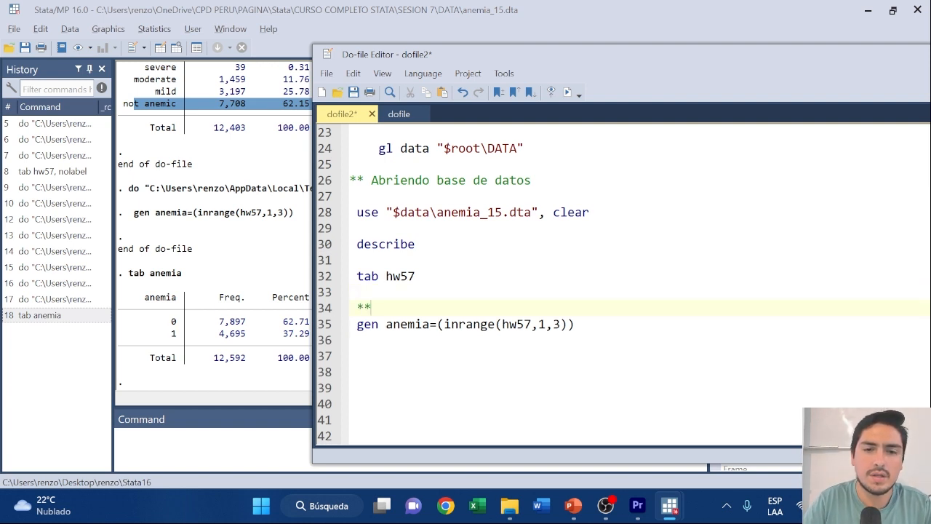
pyautogui.write('v.d. di')
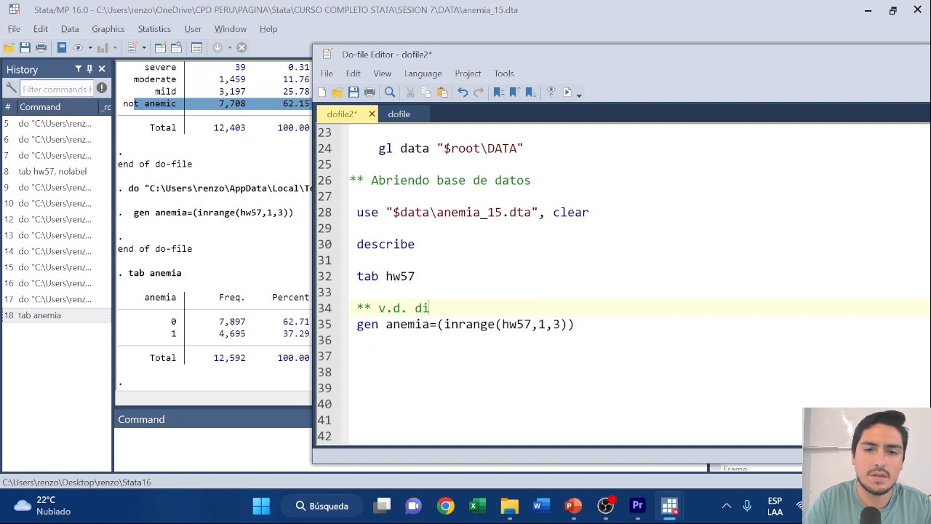
pyautogui.write('cotomica')
pyautogui.press('Return')
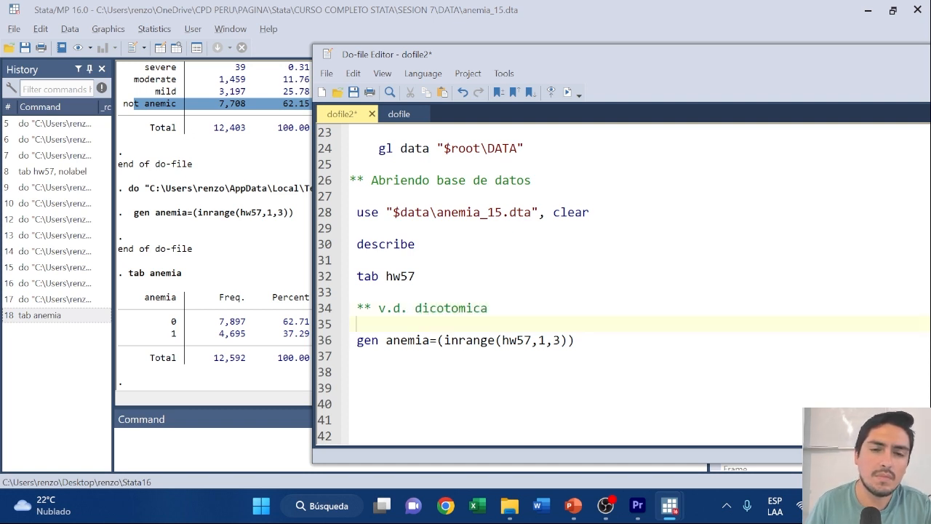
# Add the comment "** v.i." below the gen anemia line to head the independent variables section.
pyautogui.press('Down')
pyautogui.press('Down')
pyautogui.press('Return')
pyautogui.write('** v.i')
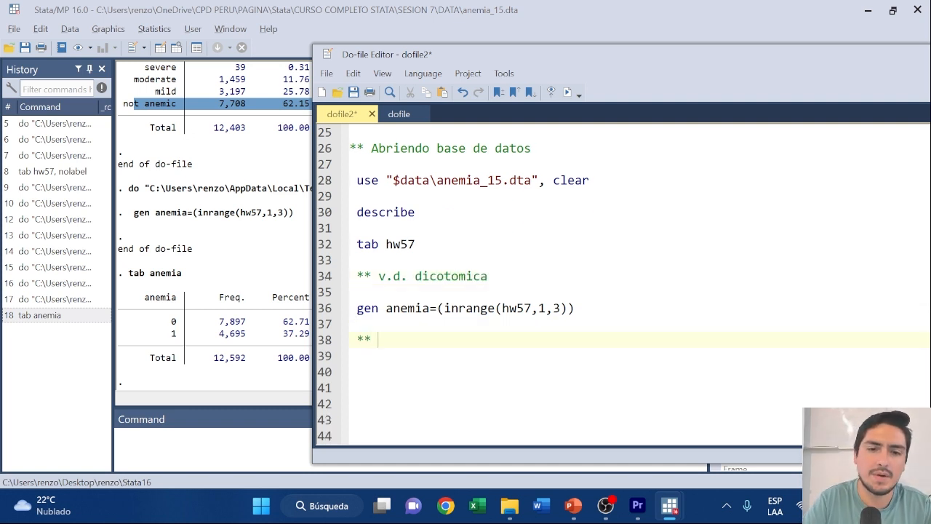
pyautogui.write('.')
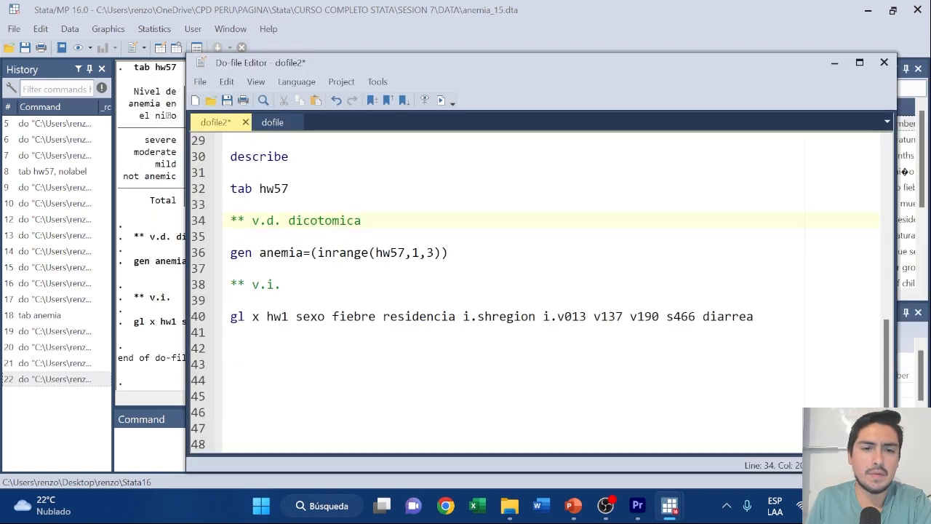
pyautogui.moveTo(266, 316); pyautogui.dragTo(753, 317)
pyautogui.click(754, 316)
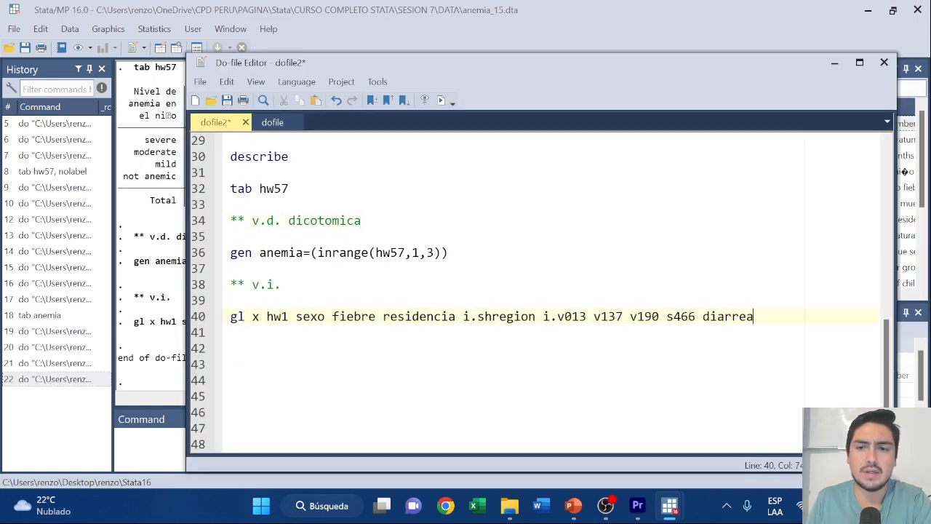
pyautogui.moveTo(231, 317); pyautogui.dragTo(732, 317)
pyautogui.click(754, 316)
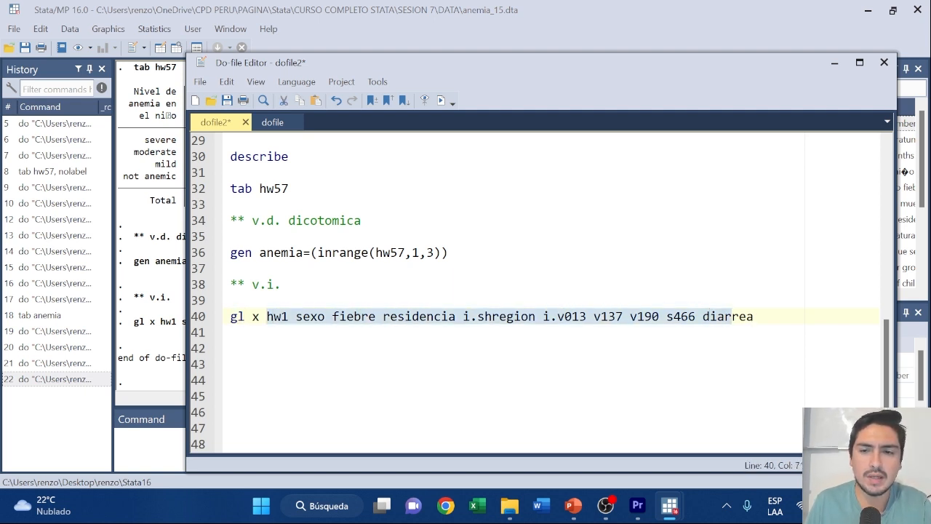
pyautogui.click(753, 316)
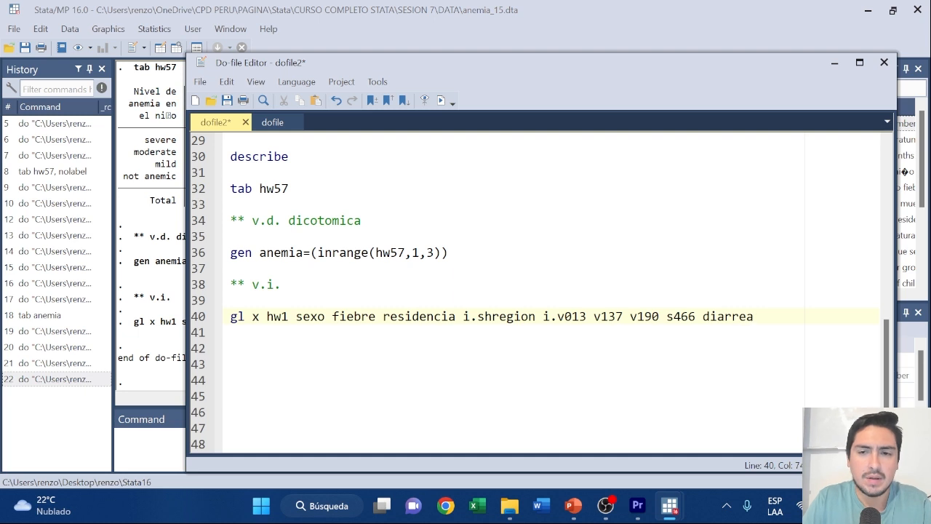
# Add the comment "// llamar a la macro $x" below the global macro line that lists the independent variables.
pyautogui.press('Return')
pyautogui.press('Return')
pyautogui.moveTo(259, 317); pyautogui.dragTo(251, 317)
pyautogui.click(259, 316)
pyautogui.click(230, 349)
pyautogui.write('// la')
pyautogui.press('BackSpace')
pyautogui.write('lamar a la macro $x')
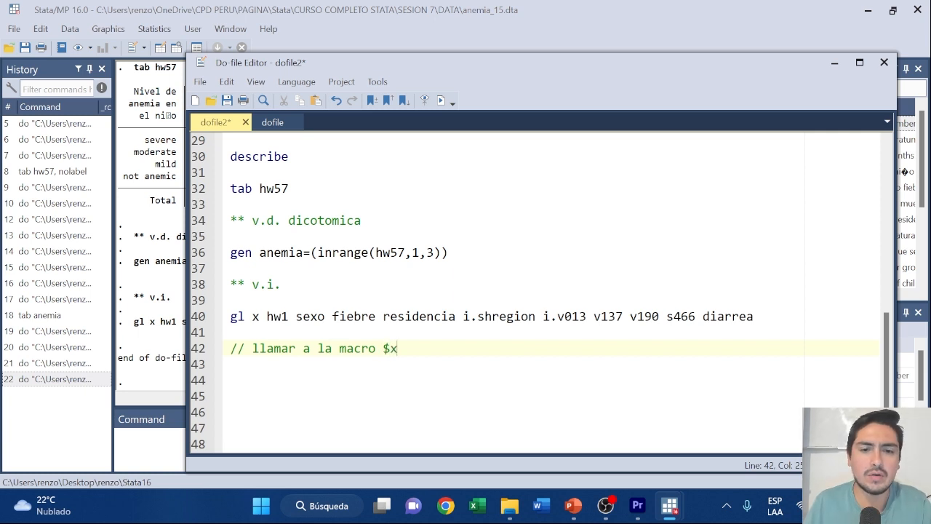
# Add the comment "** MPL" below the macro comment in the do-file, separated by a blank line.
pyautogui.press('Return')
pyautogui.press('Return')
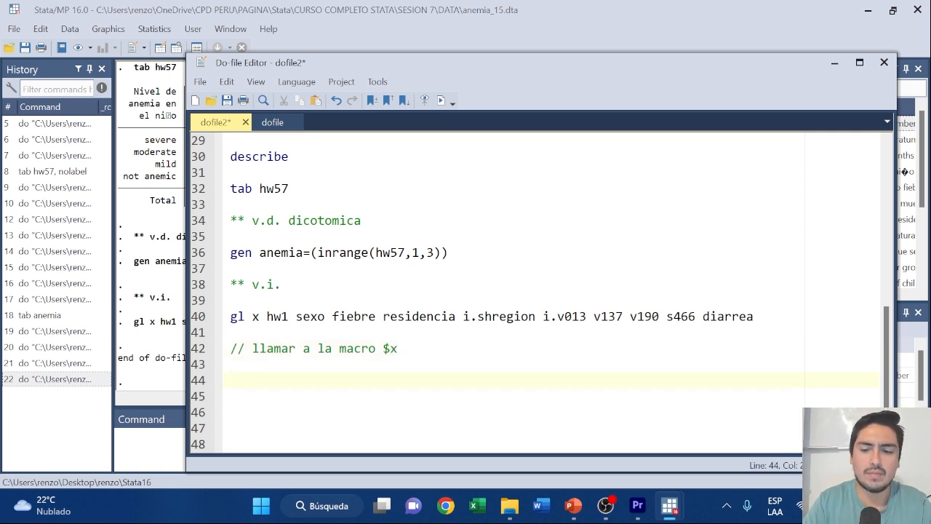
pyautogui.write('**')
pyautogui.press('capslock')
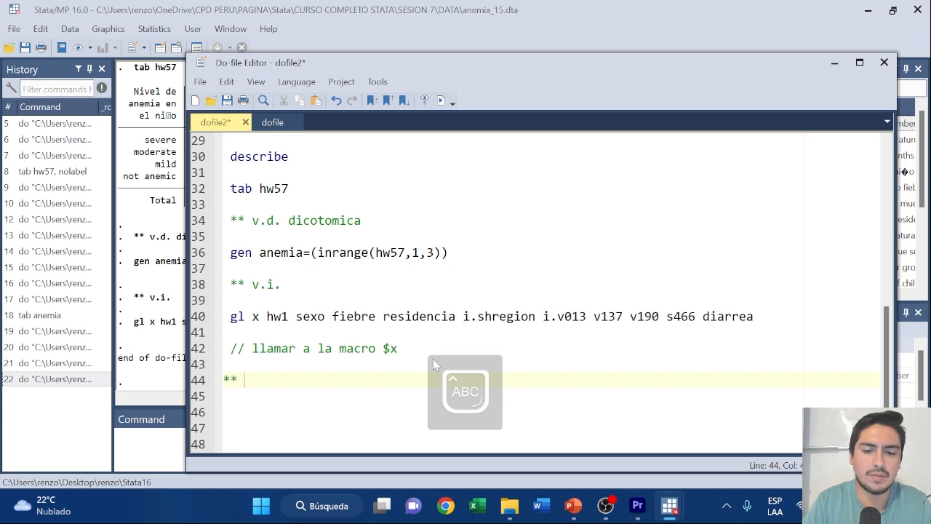
pyautogui.write('P')
pyautogui.press('BackSpace')
pyautogui.write('MPL')
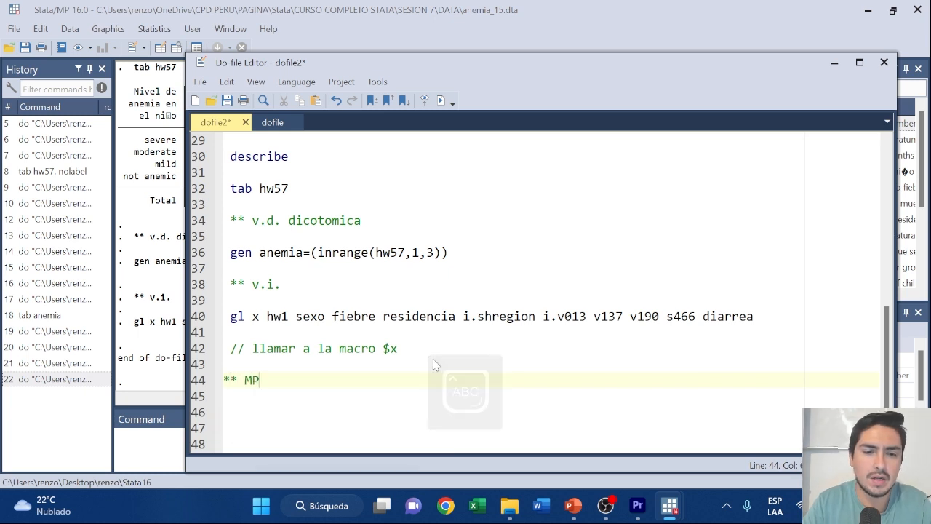
# Add the command "reg anemia $x" below the MPL heading and execute the lines from the global macro through the regression.
pyautogui.press('Return')
pyautogui.press('Return')
pyautogui.press('capslock')
pyautogui.scroll(-2, 531, 291)
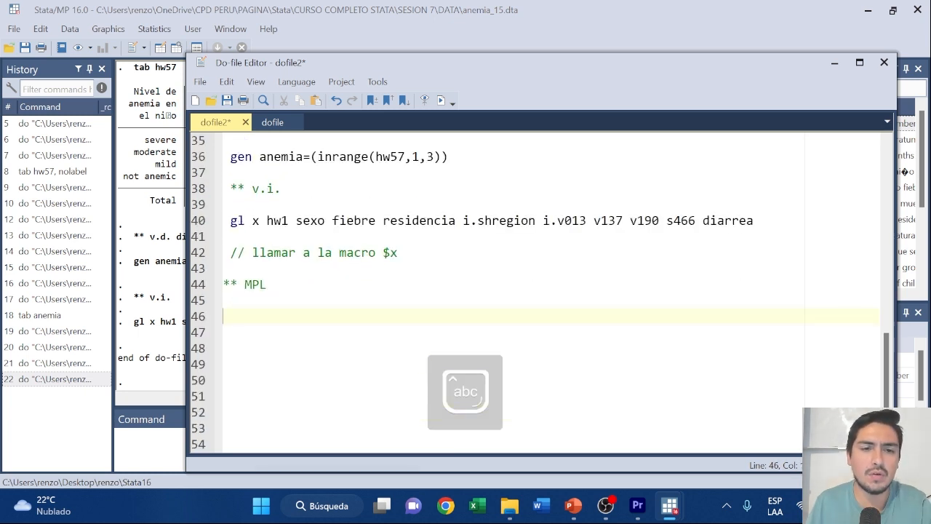
pyautogui.write('reg')
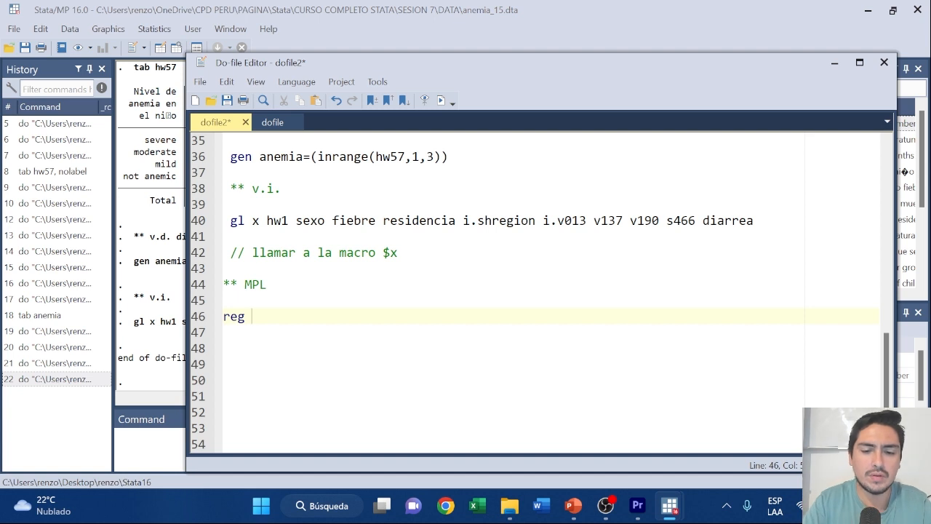
pyautogui.write('anemia ')
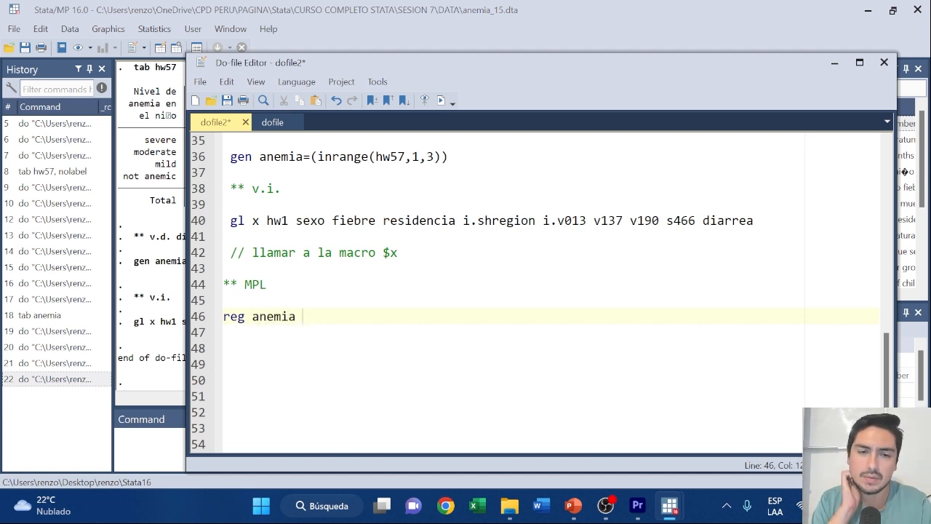
pyautogui.write('$x')
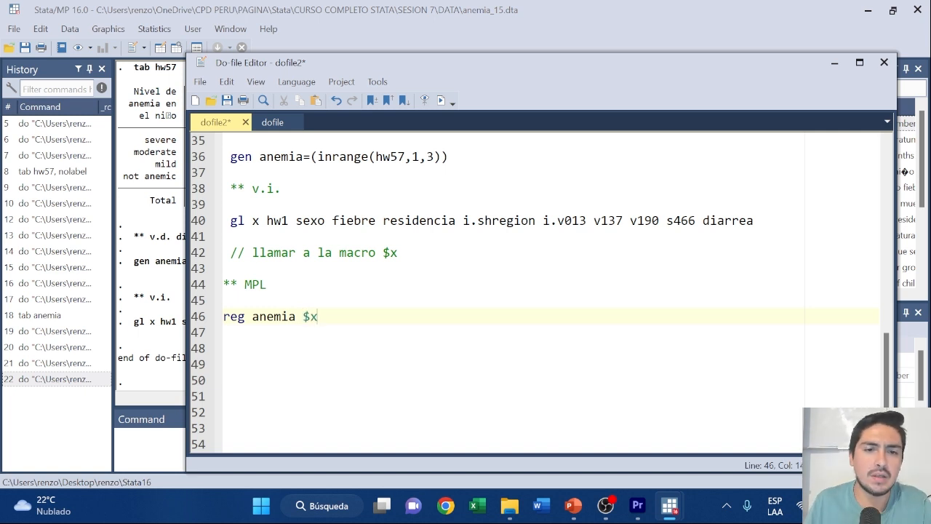
pyautogui.moveTo(317, 316); pyautogui.dragTo(207, 223)
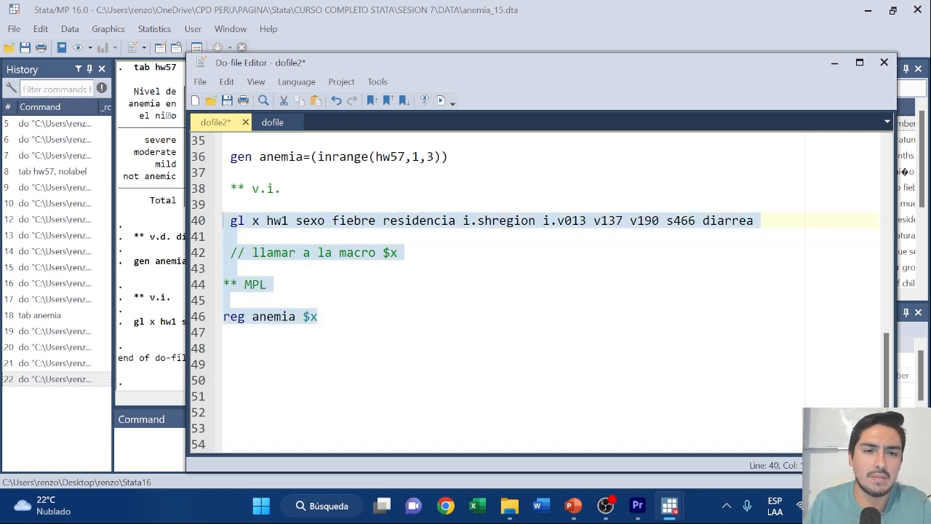
pyautogui.click(440, 101)
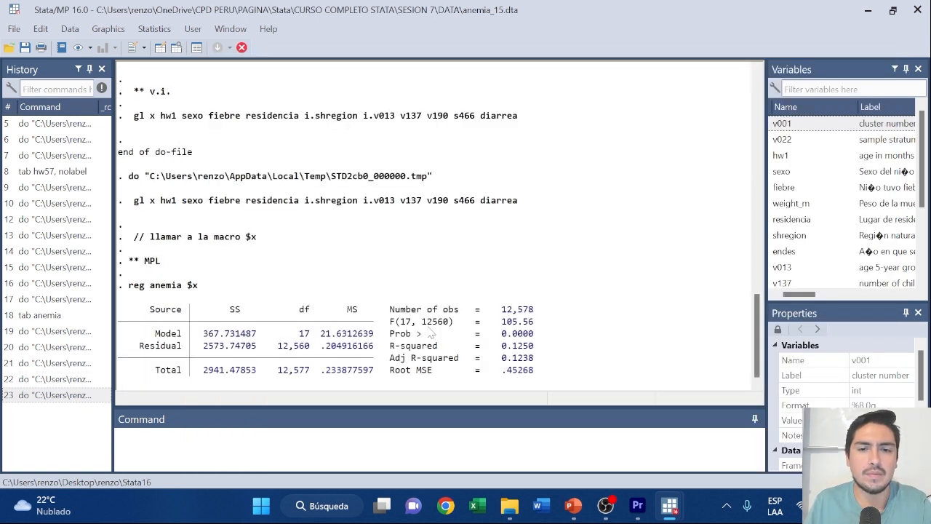
# Examine the regression output for anemia, comparing the coefficients, p-values and confidence intervals of hw1, sexo, fiebre, shregion and the other regressors.
pyautogui.scroll(3, 282, 295)
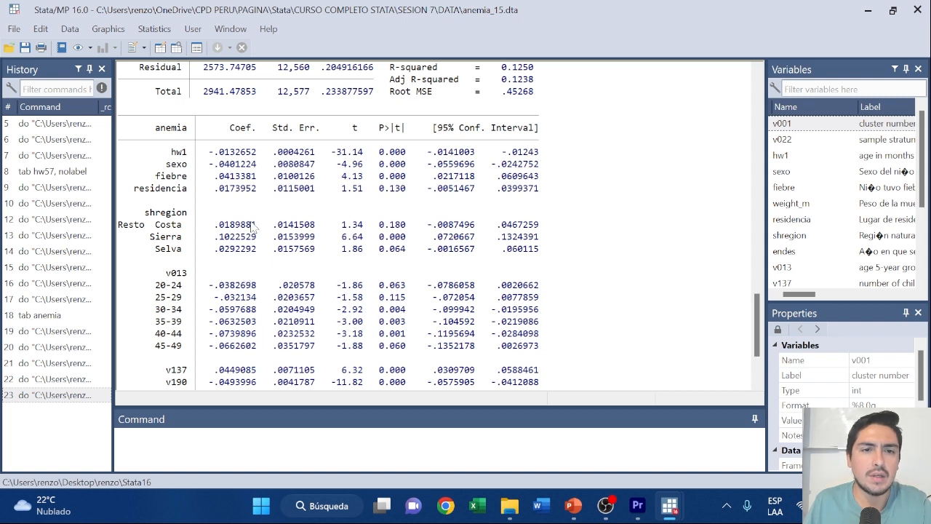
pyautogui.scroll(2, 253, 227)
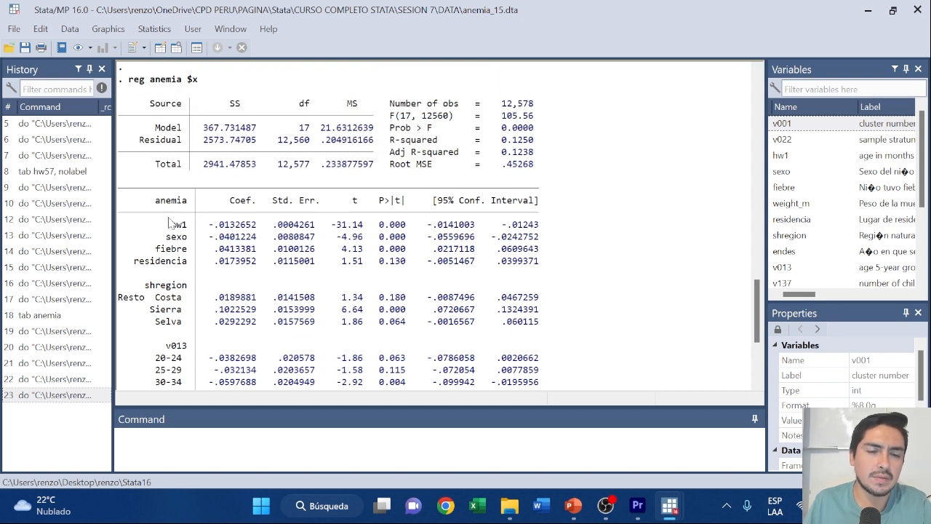
pyautogui.moveTo(209, 224); pyautogui.dragTo(256, 225)
pyautogui.click(233, 241)
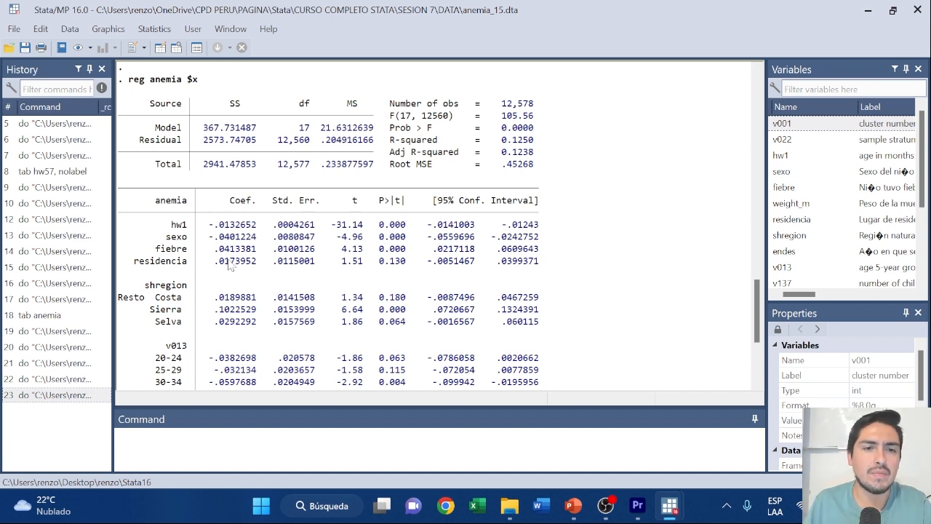
pyautogui.moveTo(167, 237); pyautogui.dragTo(540, 239)
pyautogui.click(538, 240)
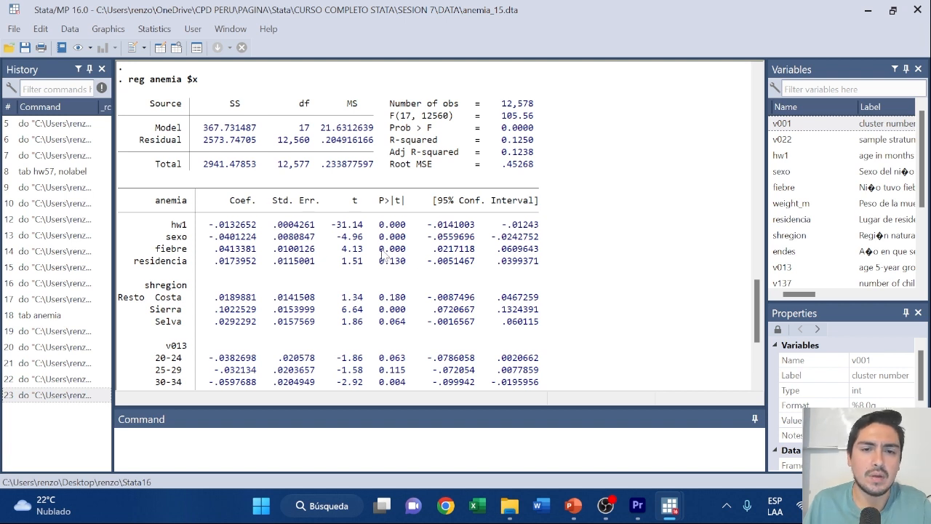
pyautogui.scroll(-1, 311, 263)
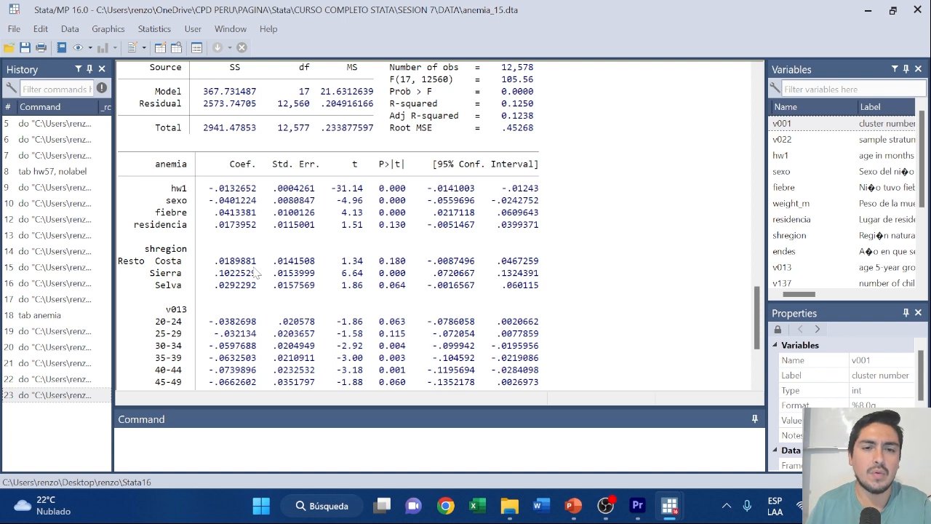
pyautogui.scroll(-3, 240, 229)
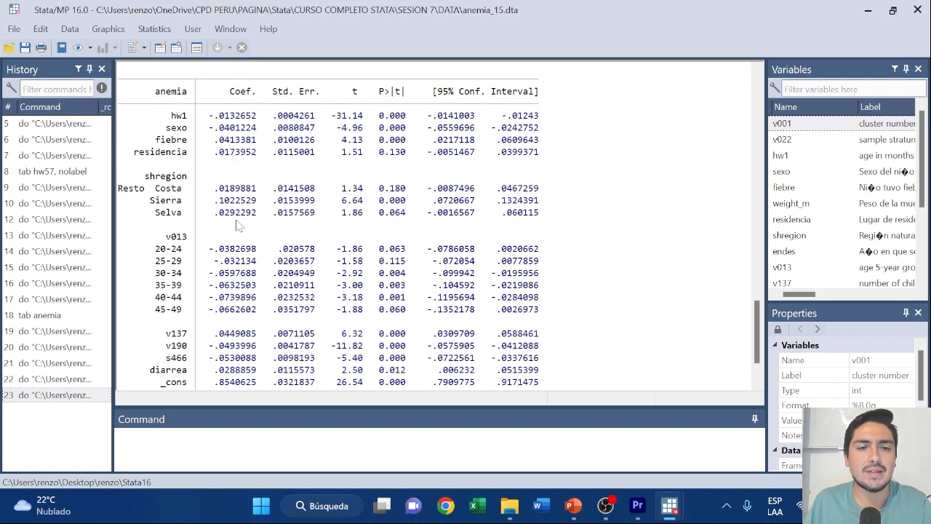
pyautogui.scroll(2, 240, 240)
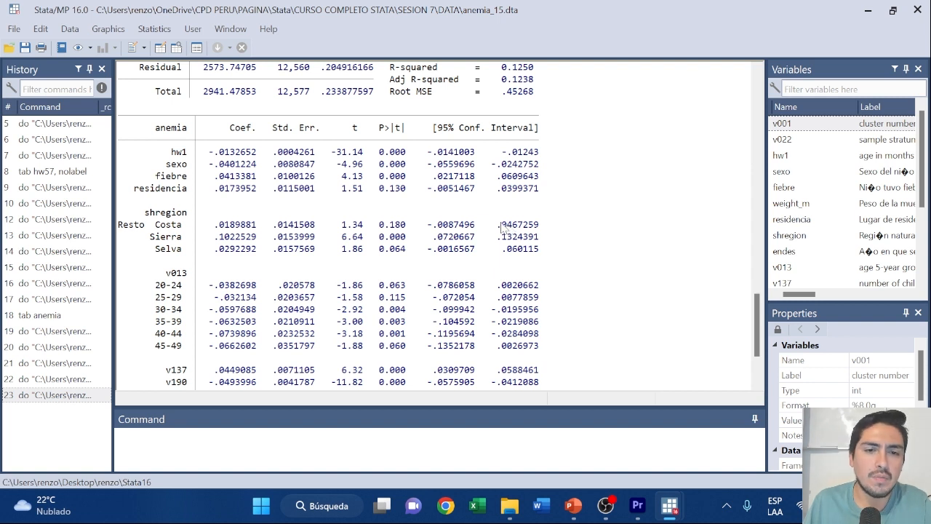
# Return to the do-file and add the command "predict y_mpl" below the regression line.
pyautogui.hotkey('alt', 'Tab')
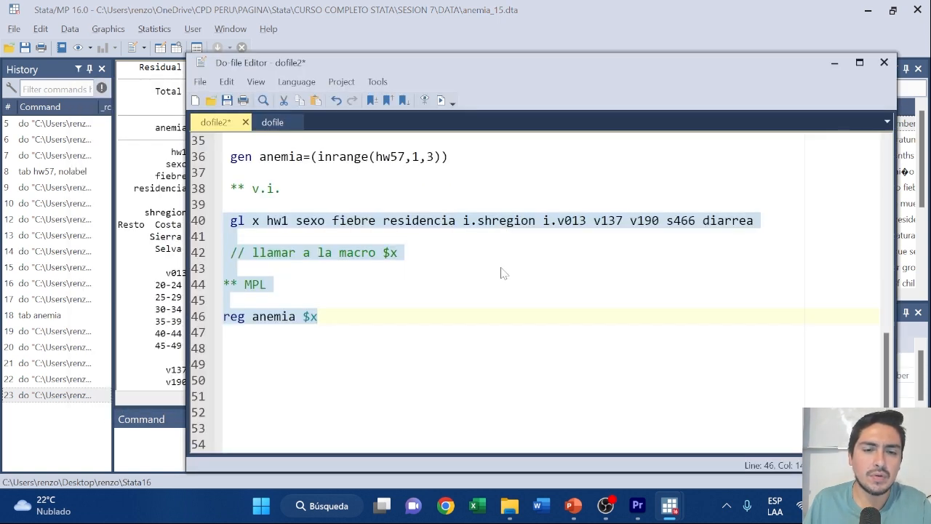
pyautogui.click(396, 316)
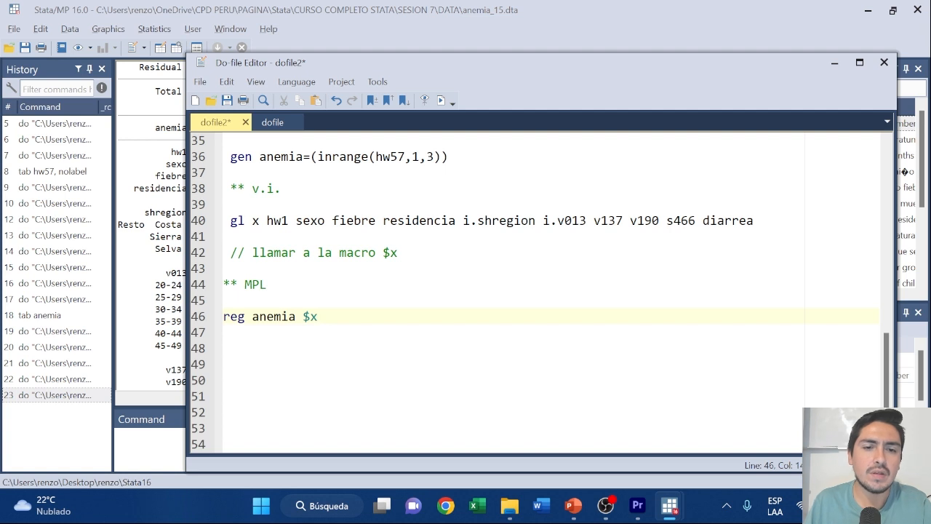
pyautogui.press('Return')
pyautogui.press('Return')
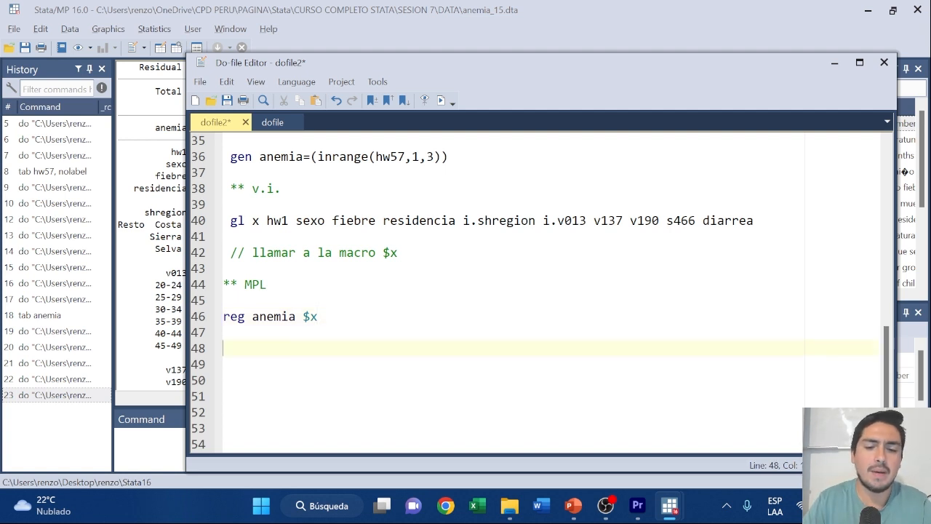
pyautogui.write('predi')
pyautogui.press('BackSpace')
pyautogui.press('BackSpace')
pyautogui.write('edic')
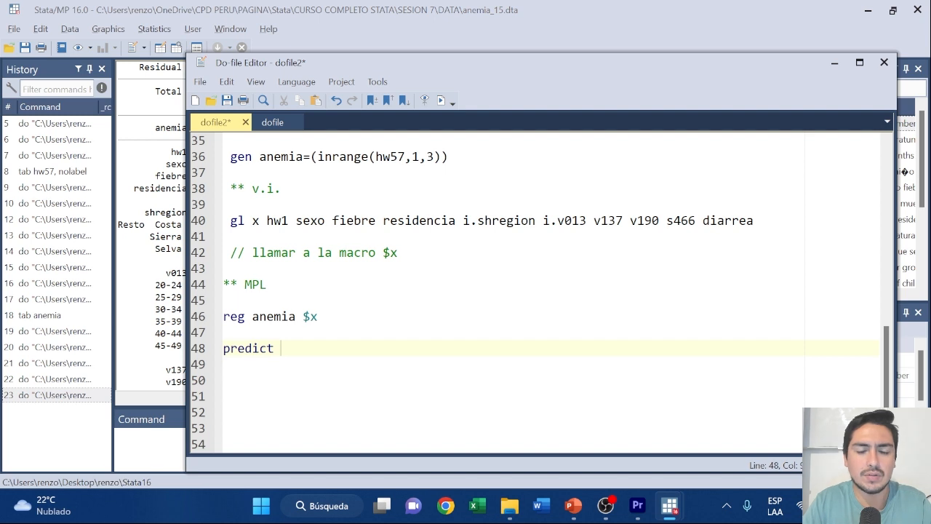
pyautogui.write('t ')
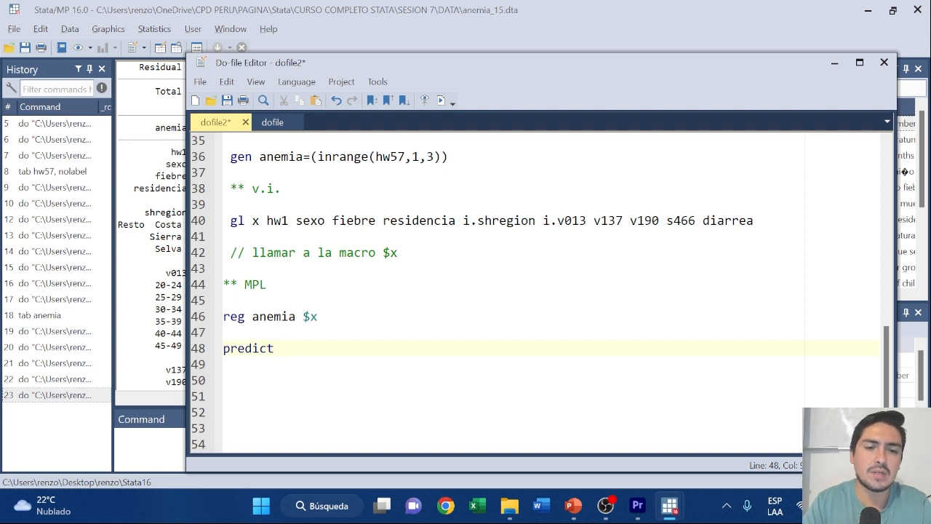
pyautogui.write('y')
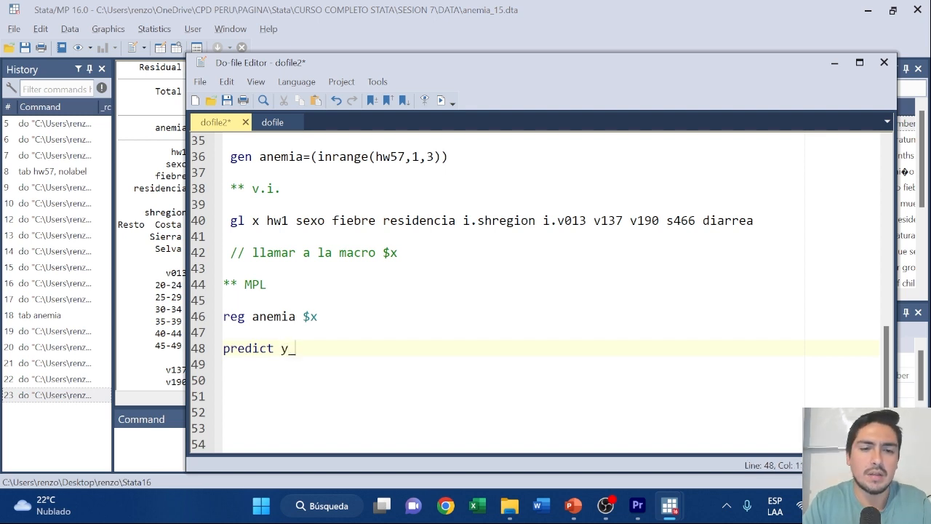
pyautogui.write('_mpl')
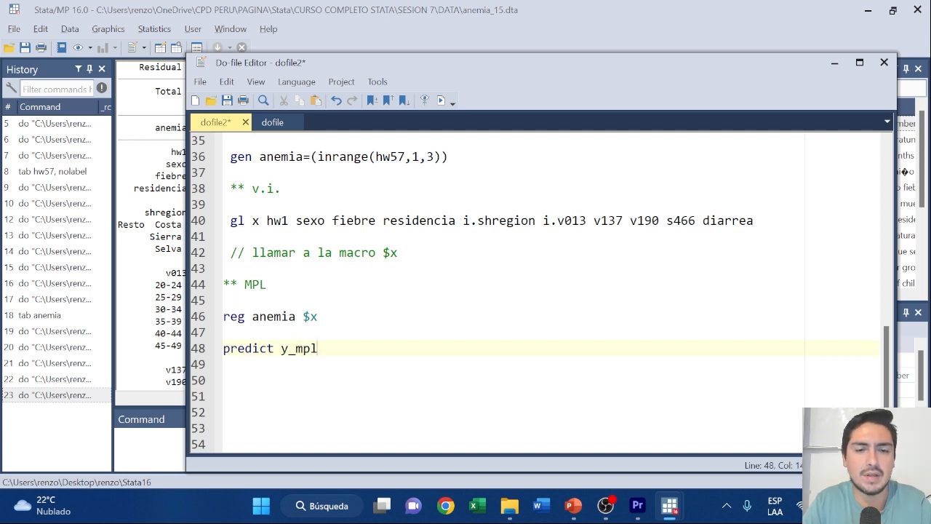
# Add the command "sum y_mpl" below the prediction and execute the predict and sum lines together.
pyautogui.press('Return')
pyautogui.press('Return')
pyautogui.write('sum ')
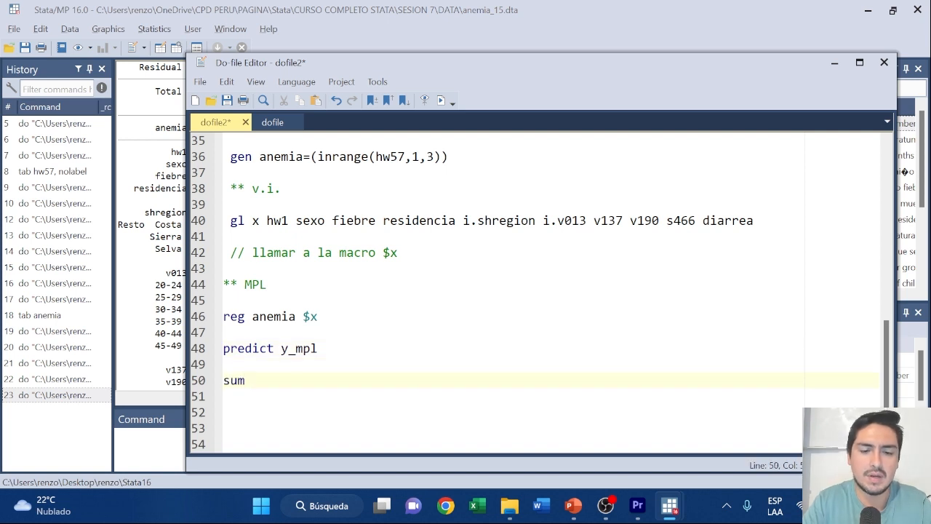
pyautogui.write('y_mpl')
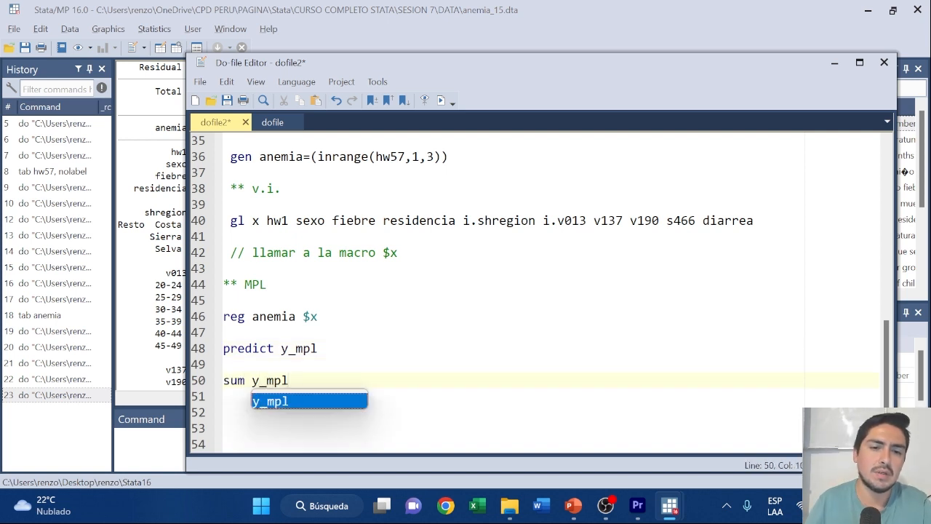
pyautogui.moveTo(290, 380); pyautogui.dragTo(208, 348)
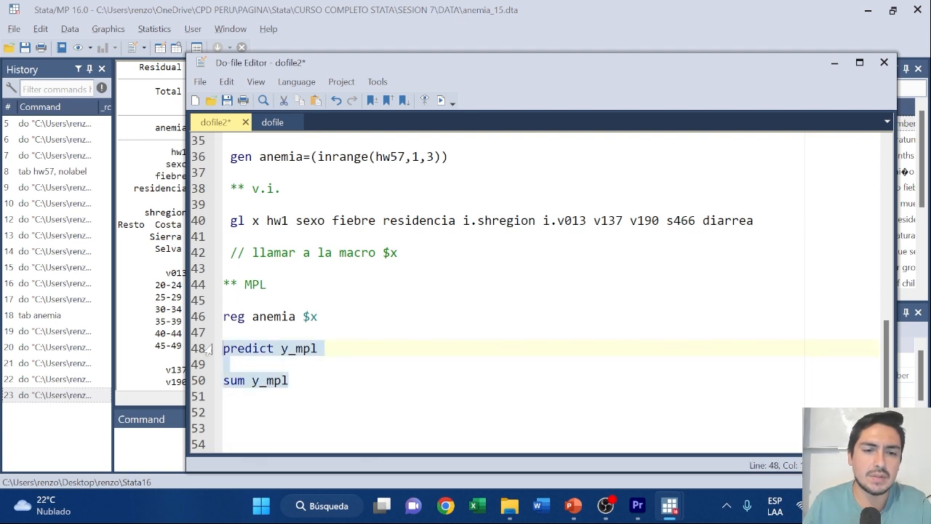
pyautogui.click(441, 100)
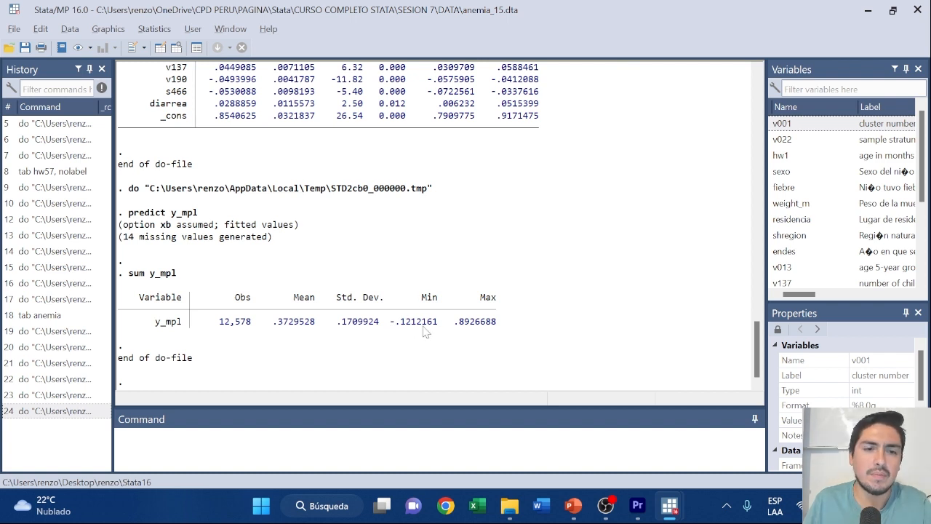
# Add the comment "** LOGIT" below the sum y_mpl line in the do-file, separated by a blank line.
pyautogui.hotkey('alt', 'Tab')
pyautogui.click(367, 379)
pyautogui.scroll(-2, 367, 379)
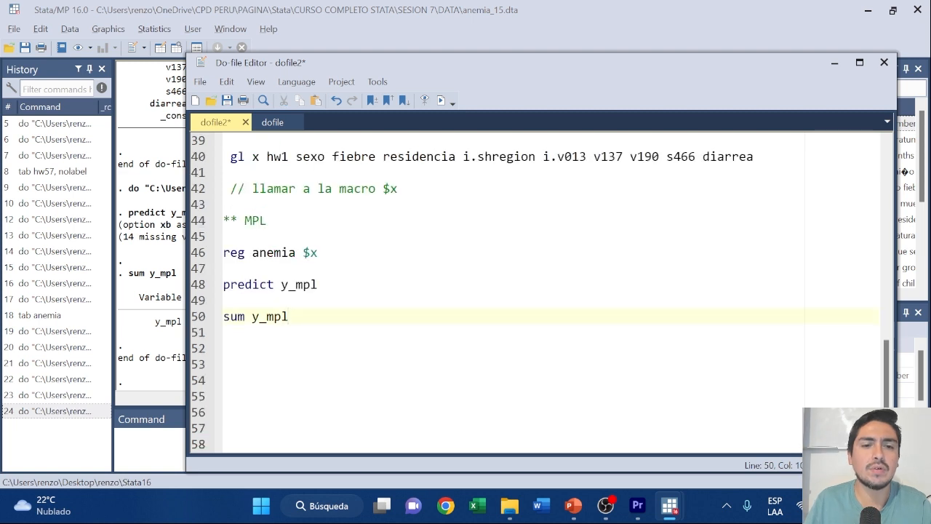
pyautogui.press('Return')
pyautogui.press('Return')
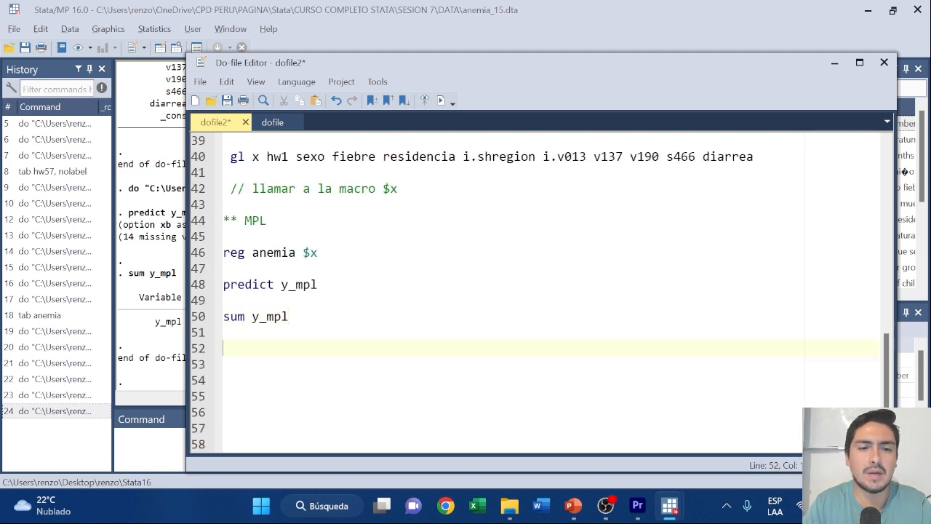
pyautogui.write('**')
pyautogui.press('capslock')
pyautogui.write('LOGIT')
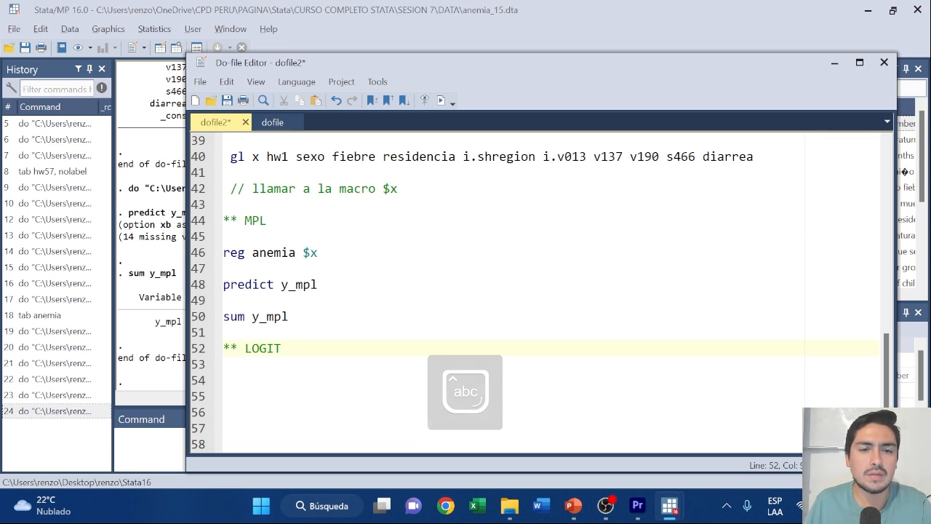
# Insert the command "est sto mpl" between the sum y_mpl line and the LOGIT heading to store the linear model's estimates.
pyautogui.click(319, 284)
pyautogui.press('Return')
pyautogui.press('Return')
pyautogui.scroll(-2, 531, 291)
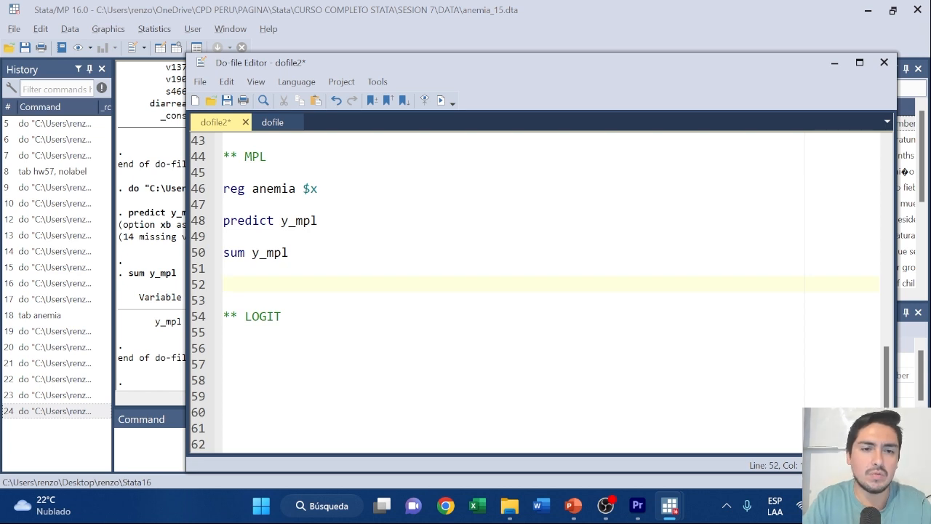
pyautogui.write('est ')
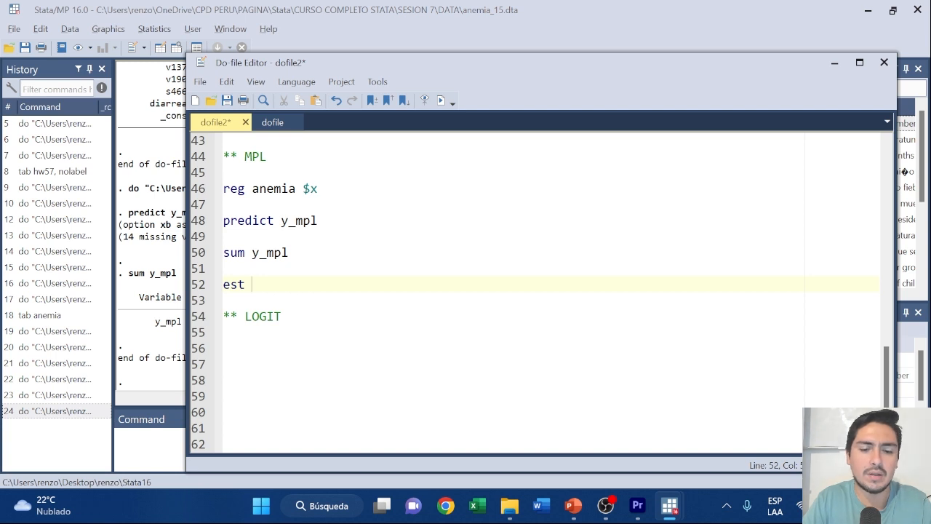
pyautogui.write('sto ')
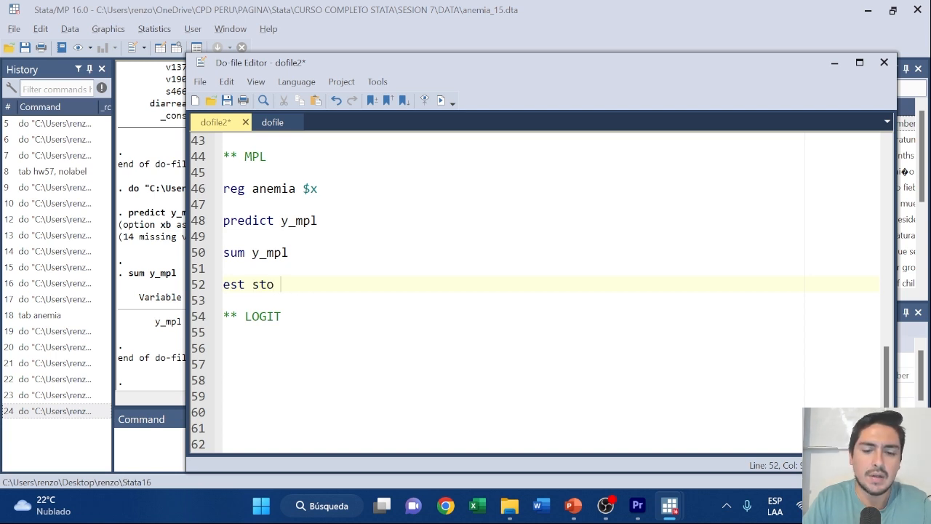
pyautogui.write('mpl')
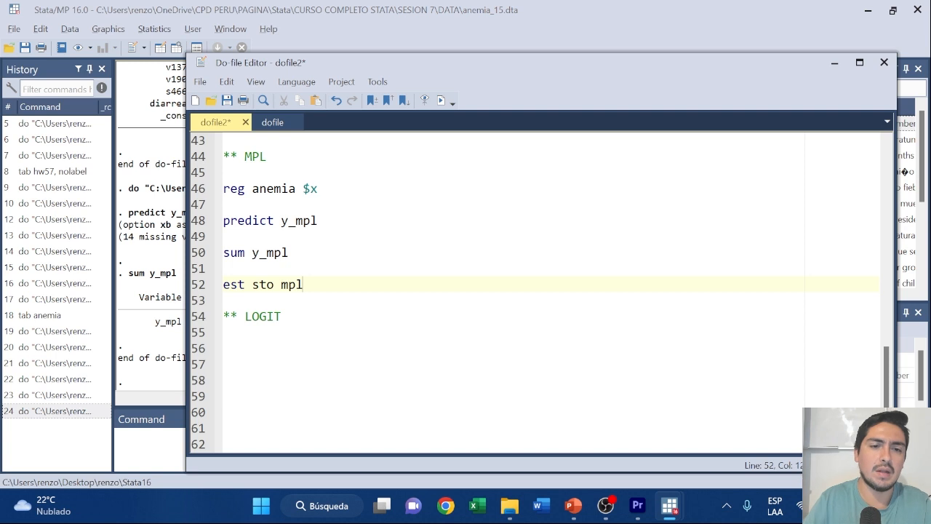
# Add the command "logit anemia $x" below the LOGIT heading in the do-file.
pyautogui.click(230, 348)
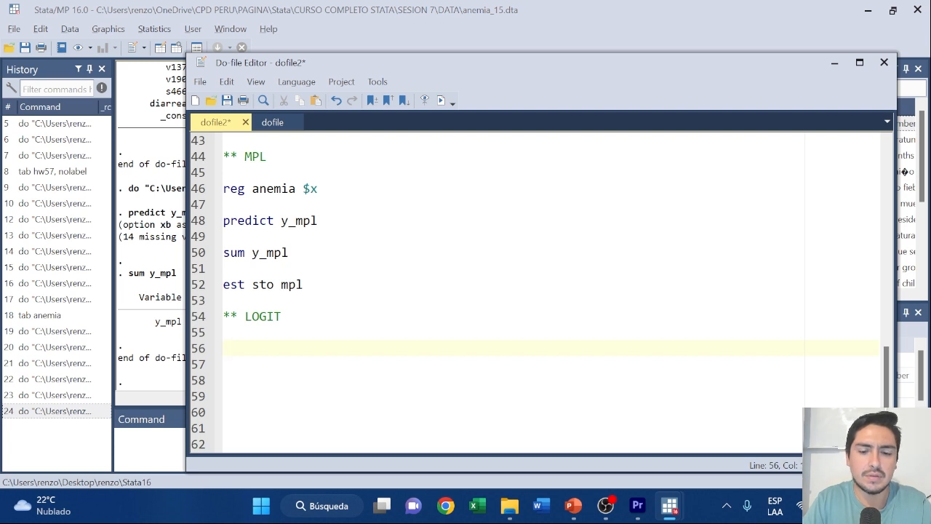
pyautogui.write('ogit ')
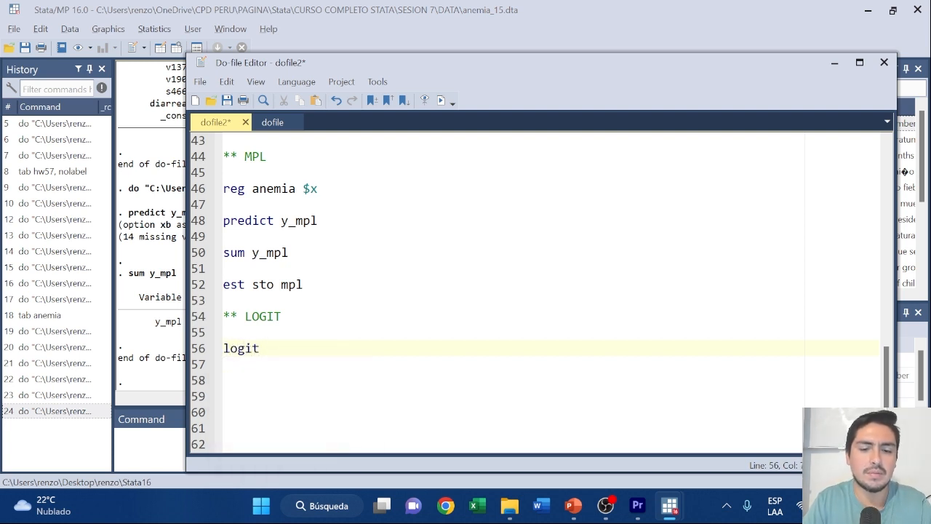
pyautogui.write('anemia ')
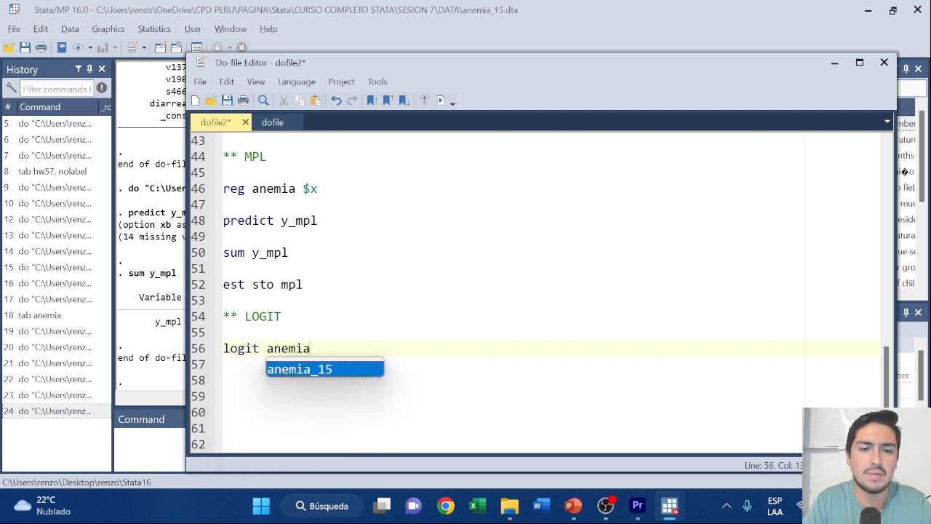
pyautogui.write('$x')
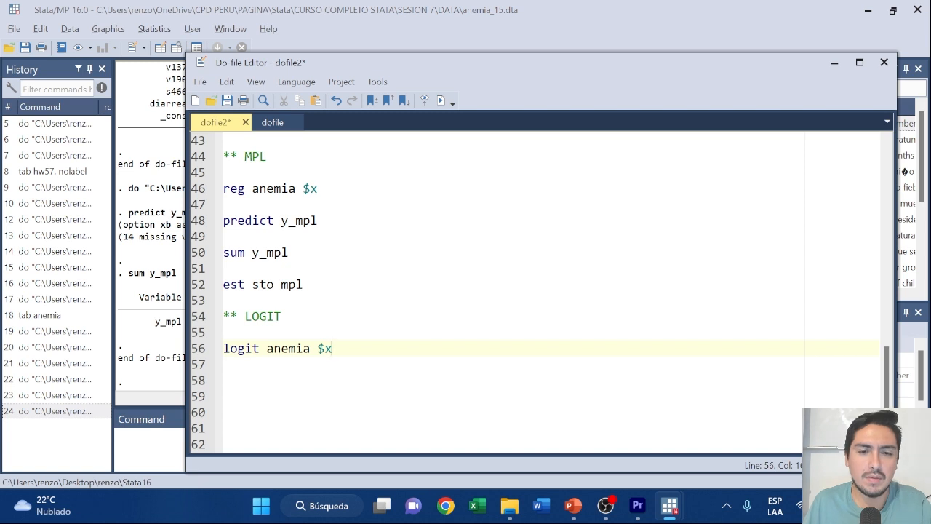
# Execute only the logit anemia $x line and review its iteration log and coefficient table in the results.
pyautogui.hotkey('ctrl', 'shift', 'Left')
pyautogui.hotkey('ctrl', 'shift', 'Left')
pyautogui.hotkey('ctrl', 'shift', 'Left')
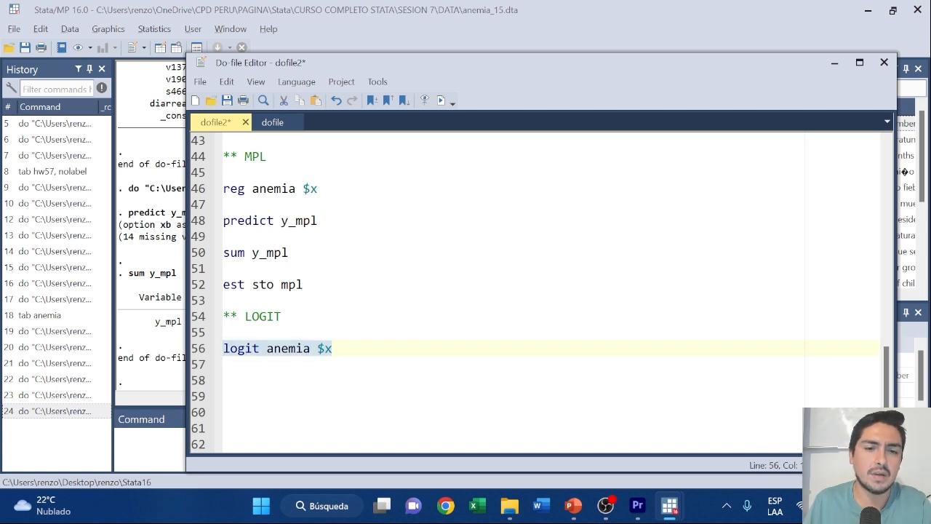
pyautogui.click(442, 100)
pyautogui.click(181, 248)
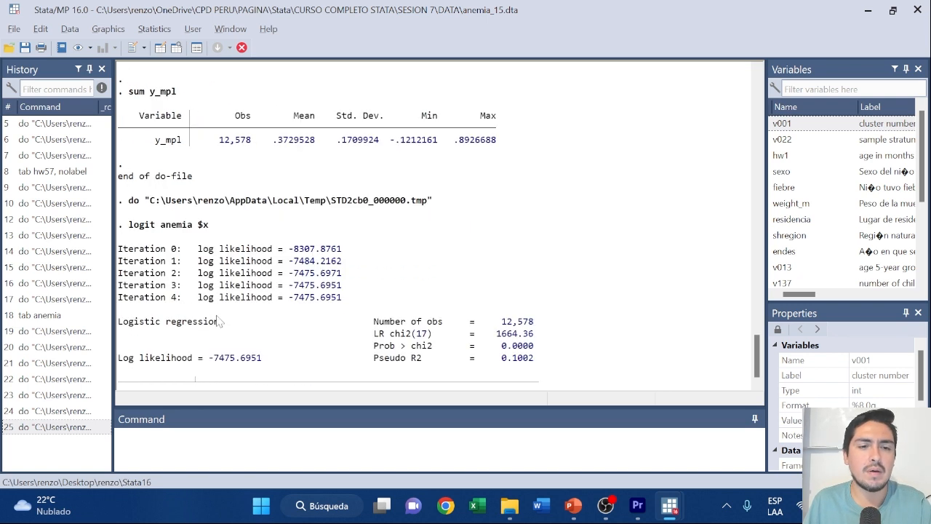
pyautogui.scroll(2, 280, 291)
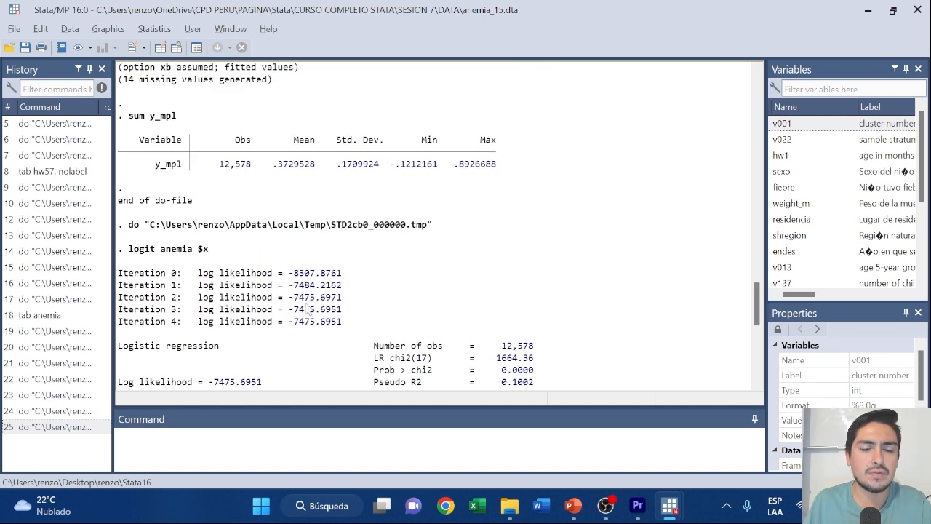
pyautogui.scroll(-2, 305, 308)
pyautogui.scroll(-6, 313, 309)
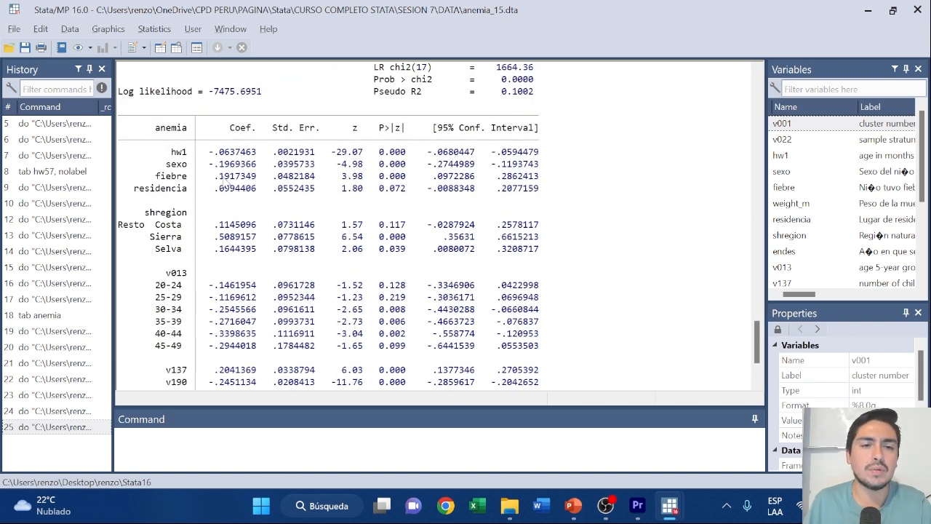
pyautogui.scroll(2, 215, 195)
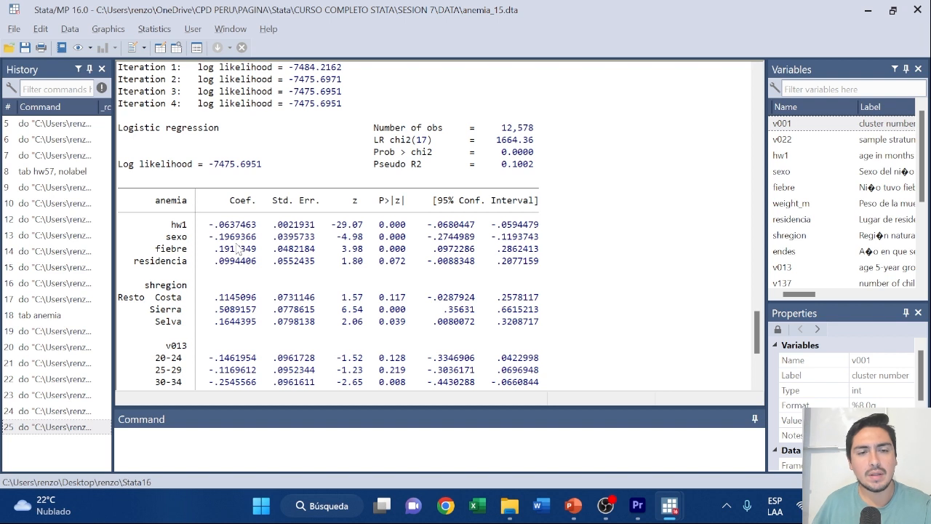
# Return to the do-file and add the comment "* efectos marginales" below the logit line, separated by a blank line.
pyautogui.hotkey('alt', 'Tab')
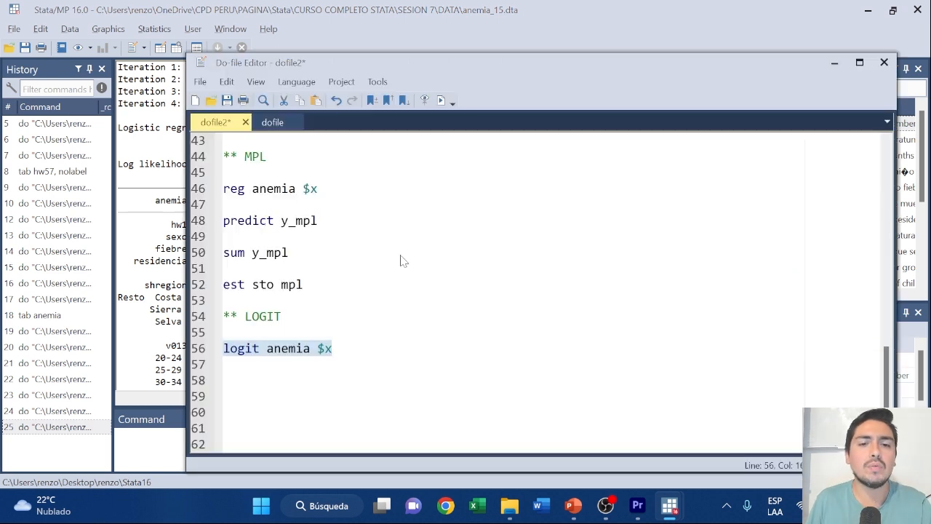
pyautogui.press('Down')
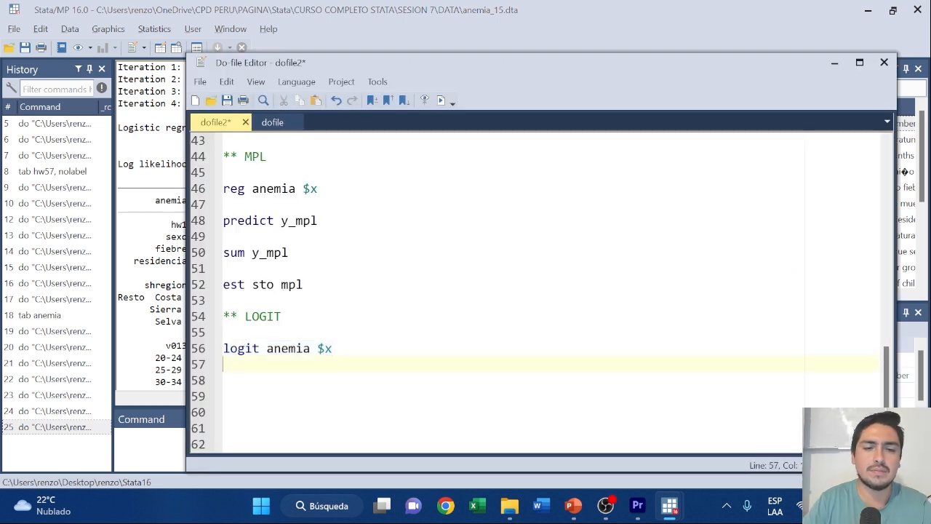
pyautogui.scroll(-1, 534, 293)
pyautogui.write('*')
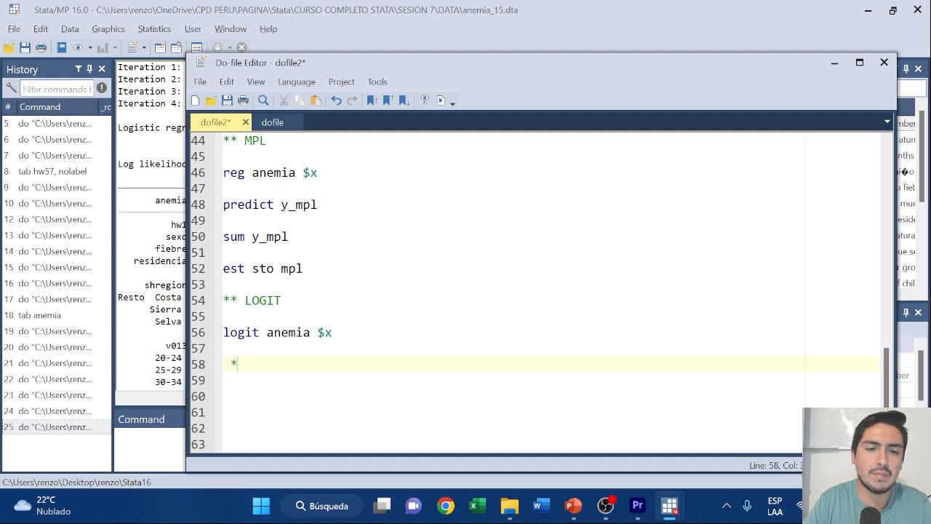
pyautogui.write(' efectos marginales')
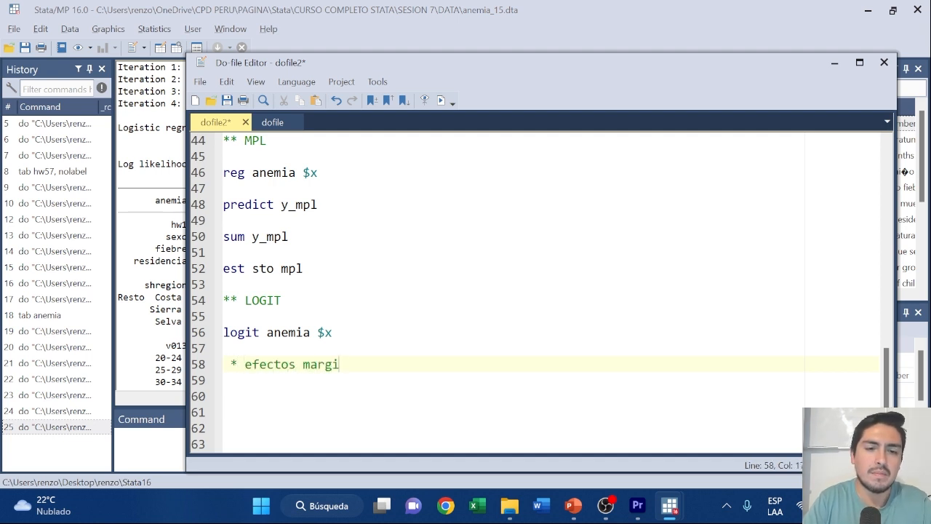
# Add the command "margins, dydx(*)" below the efectos marginales comment, separated by a blank line.
pyautogui.press('Return')
pyautogui.press('Return')
pyautogui.write('margins')
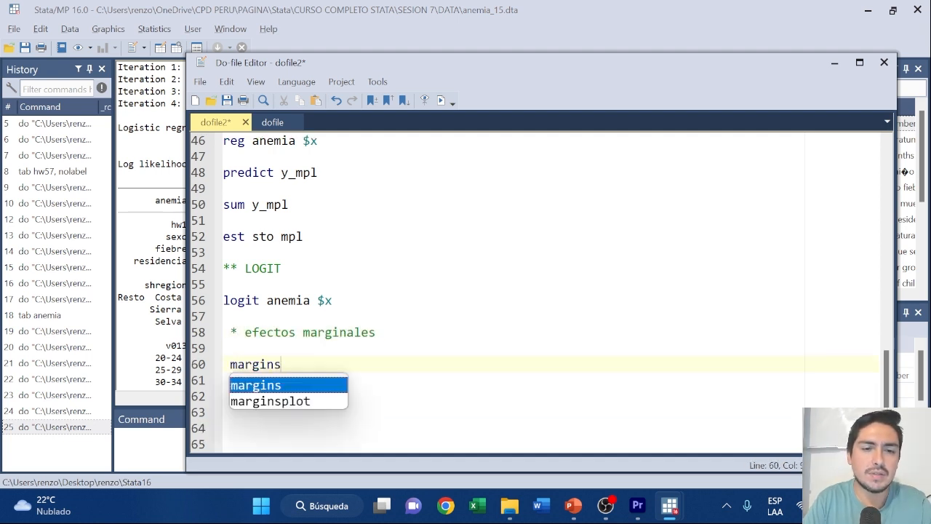
pyautogui.write(', dydx')
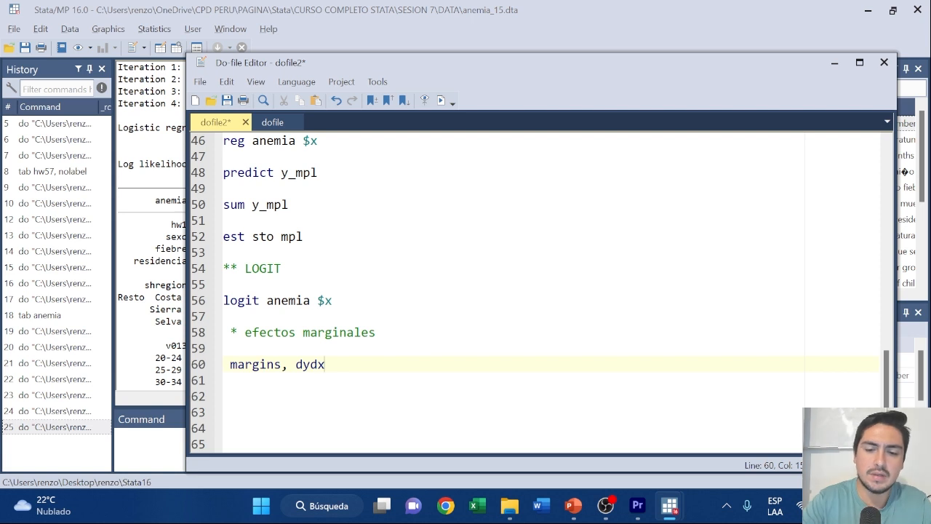
pyautogui.write('(*')
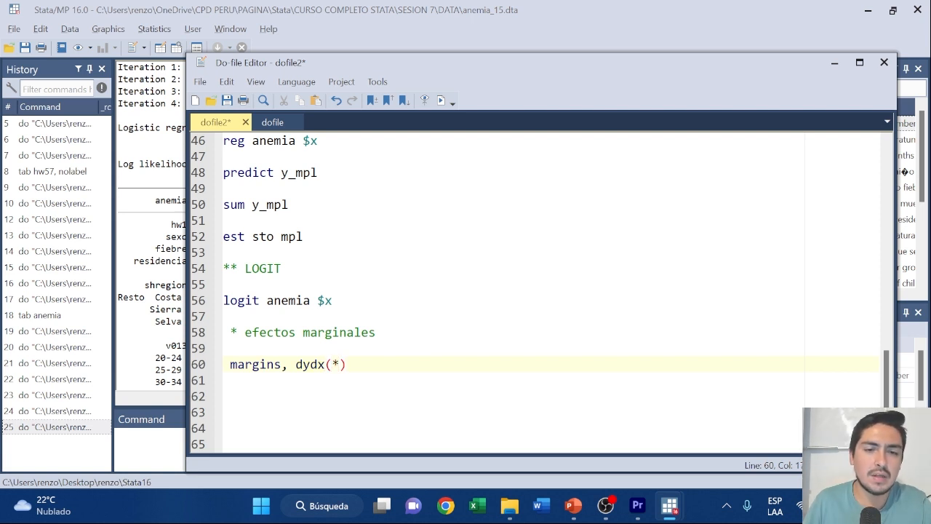
# Execute only the margins, dydx(*) line and bring the results into view.
pyautogui.moveTo(347, 364); pyautogui.dragTo(223, 364)
pyautogui.click(440, 100)
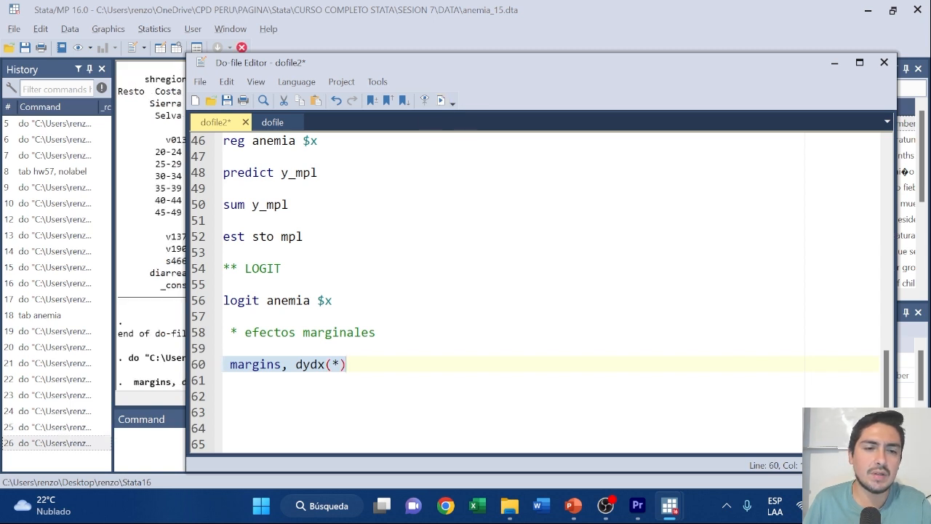
pyautogui.click(165, 266)
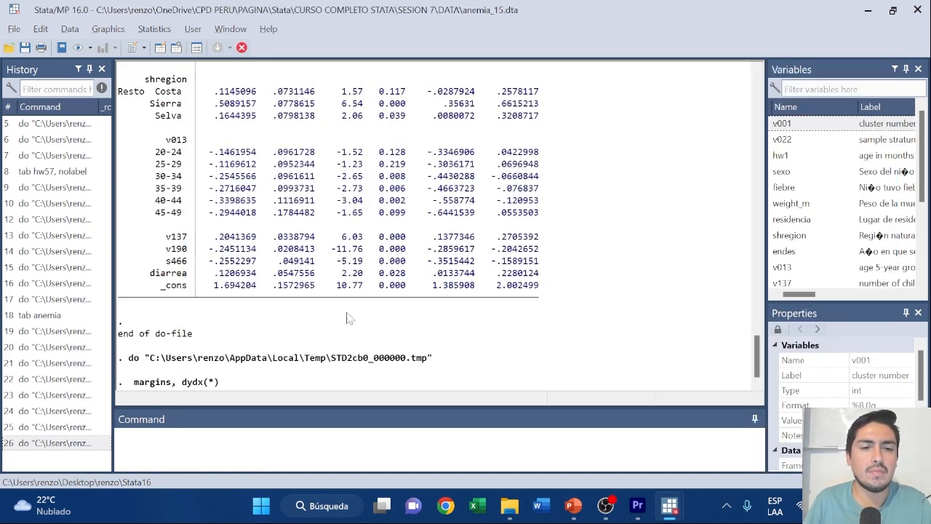
# Examine the logit model's average marginal effects, including the dy/dx values, significance and the expression they refer to.
pyautogui.scroll(5, 320, 324)
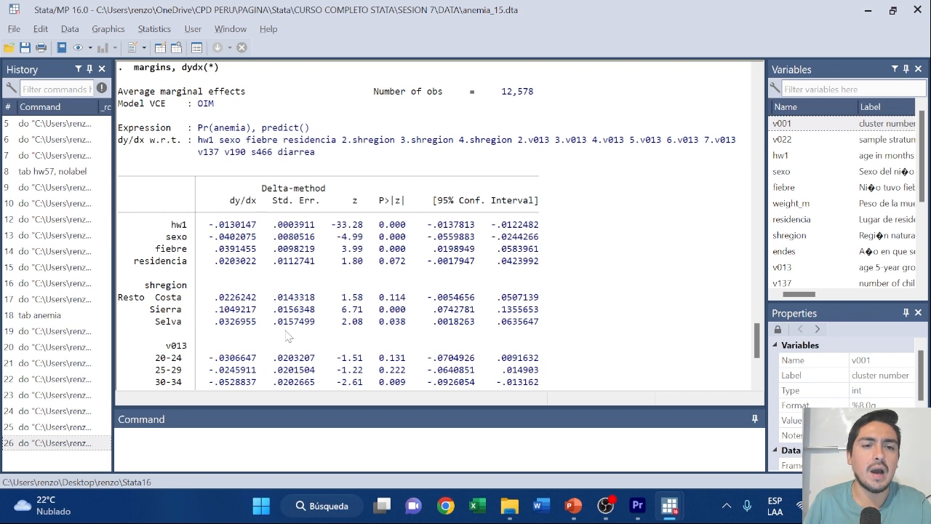
pyautogui.scroll(-2, 289, 335)
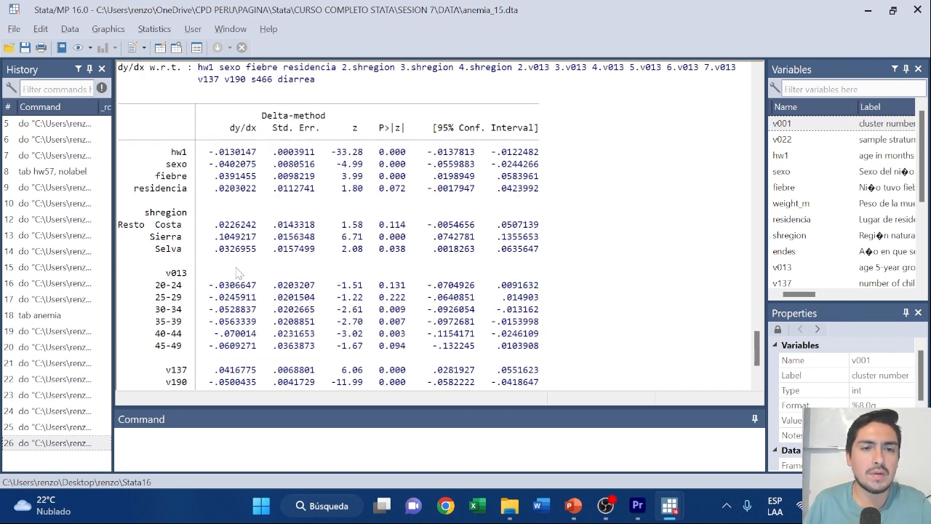
pyautogui.scroll(2, 236, 271)
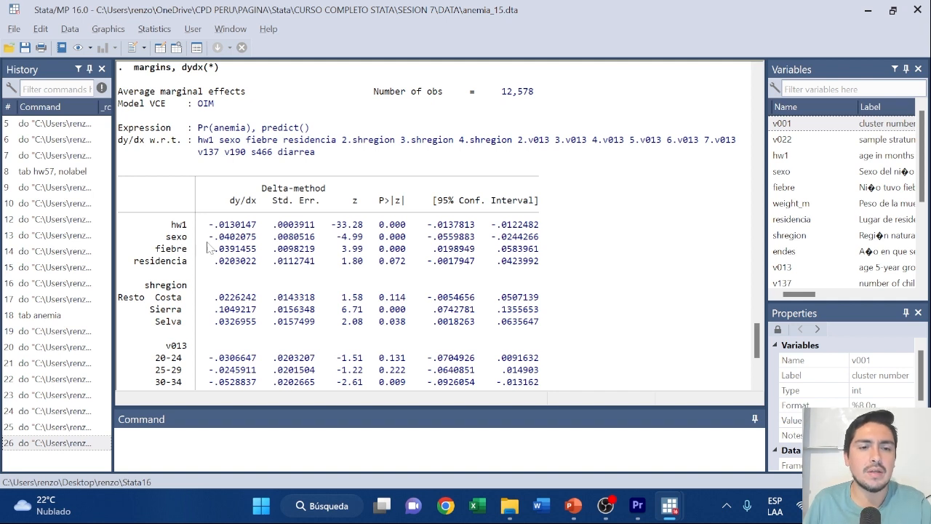
pyautogui.scroll(1, 193, 249)
pyautogui.scroll(-1, 187, 265)
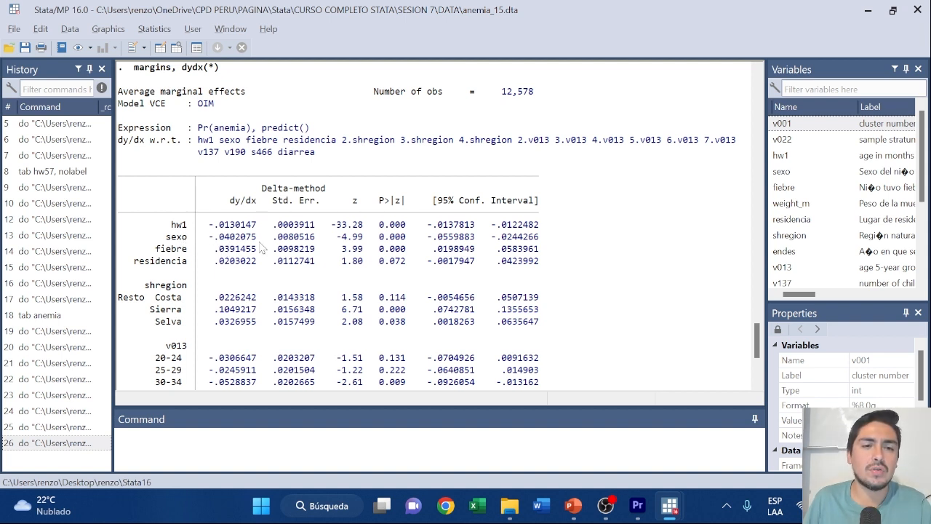
pyautogui.scroll(-5, 313, 252)
pyautogui.scroll(5, 294, 251)
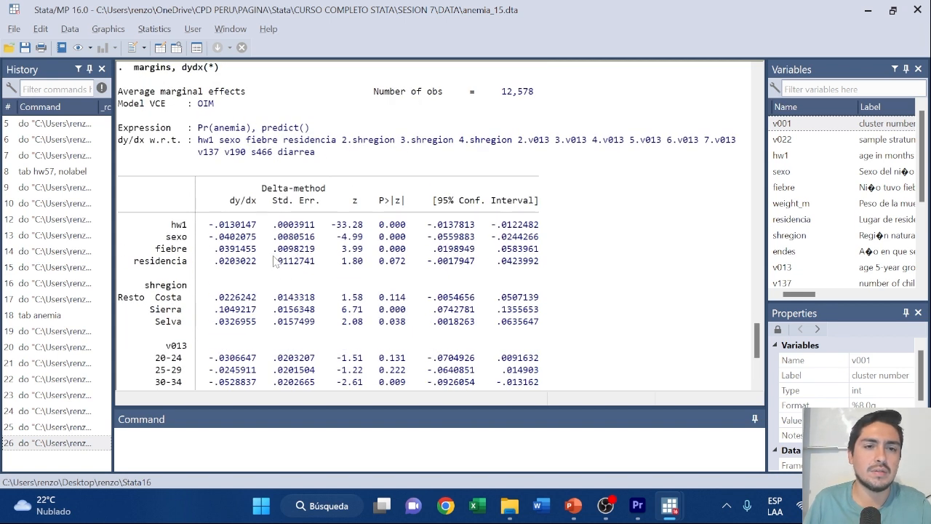
pyautogui.scroll(3, 275, 262)
pyautogui.moveTo(141, 237); pyautogui.dragTo(289, 238)
pyautogui.click(293, 240)
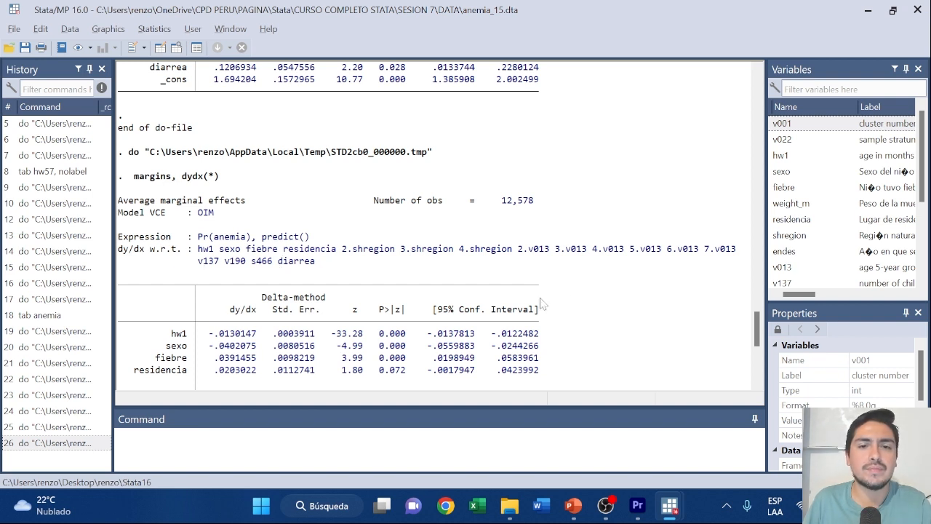
pyautogui.scroll(-4, 562, 298)
# Return to the do-file and add the command "est sto logit" below the margins line to store the logit estimates.
pyautogui.hotkey('alt', 'Tab')
pyautogui.press('Right')
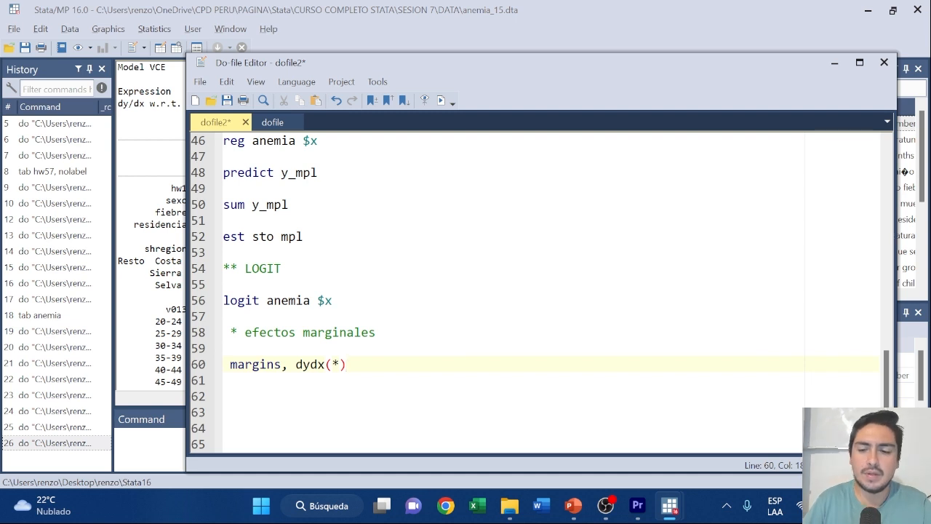
pyautogui.press('Return')
pyautogui.press('Return')
pyautogui.scroll(-1, 534, 292)
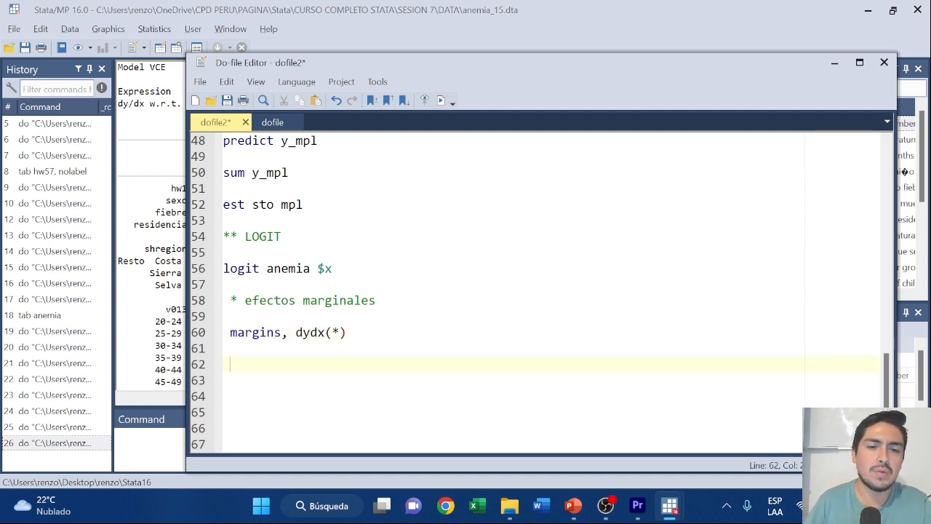
pyautogui.write('est s')
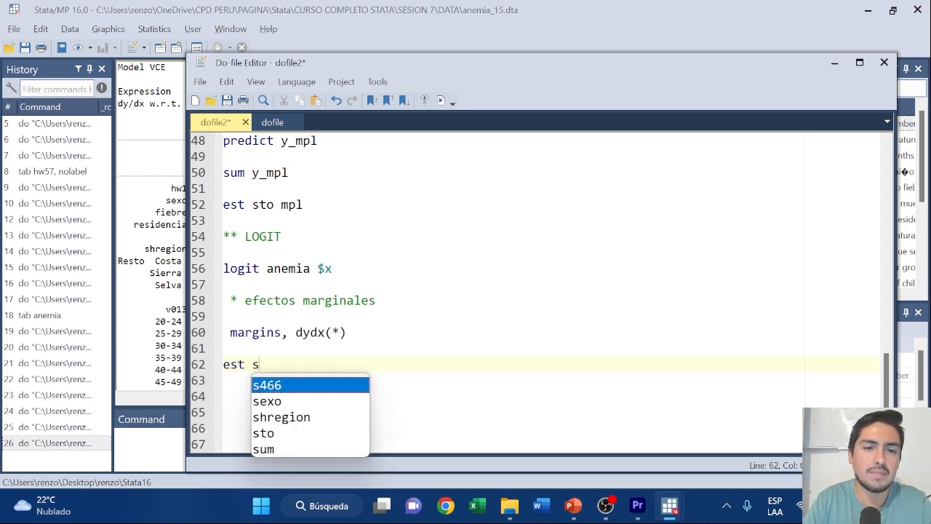
pyautogui.write('to logit')
# Add the comment "** PROBIT" below the est sto logit line, separated by a blank line.
pyautogui.press('Return')
pyautogui.press('Return')
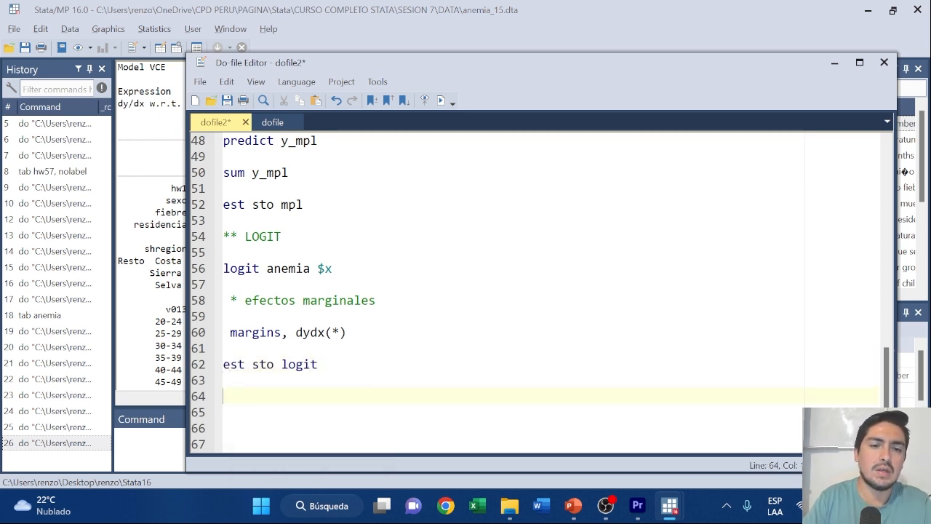
pyautogui.write('**')
pyautogui.press('capslock')
pyautogui.write('PROBIT')
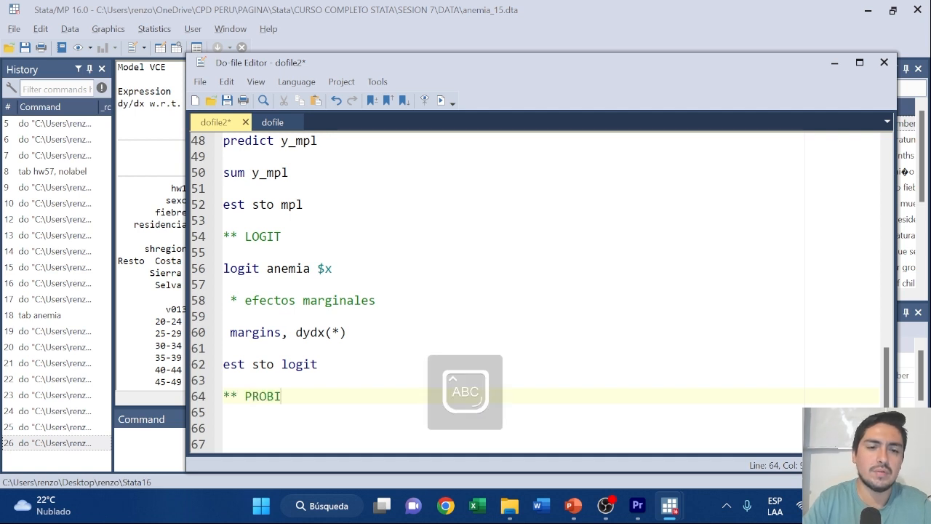
# Add the command "probit anemia $x" below the PROBIT heading, separated by a blank line.
pyautogui.press('Return')
pyautogui.press('Return')
pyautogui.press('capslock')
pyautogui.scroll(-2, 494, 291)
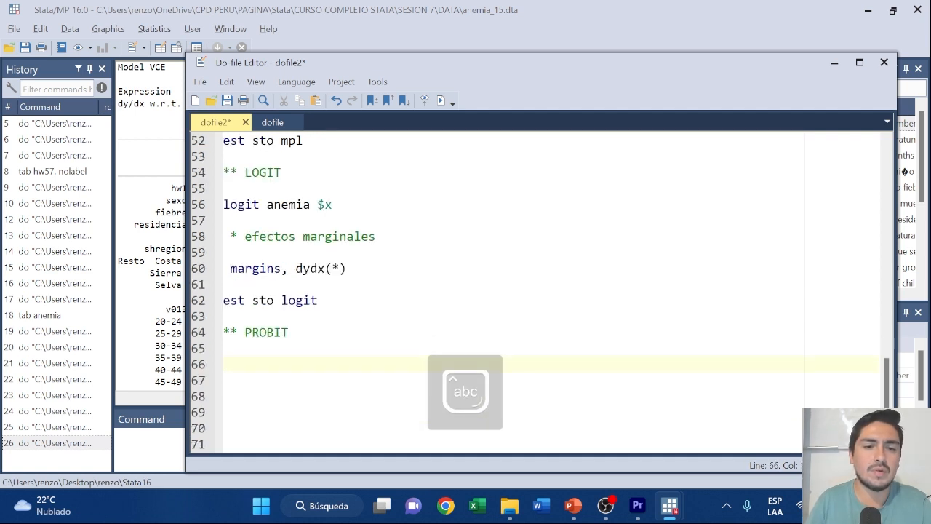
pyautogui.write('probit aniemi')
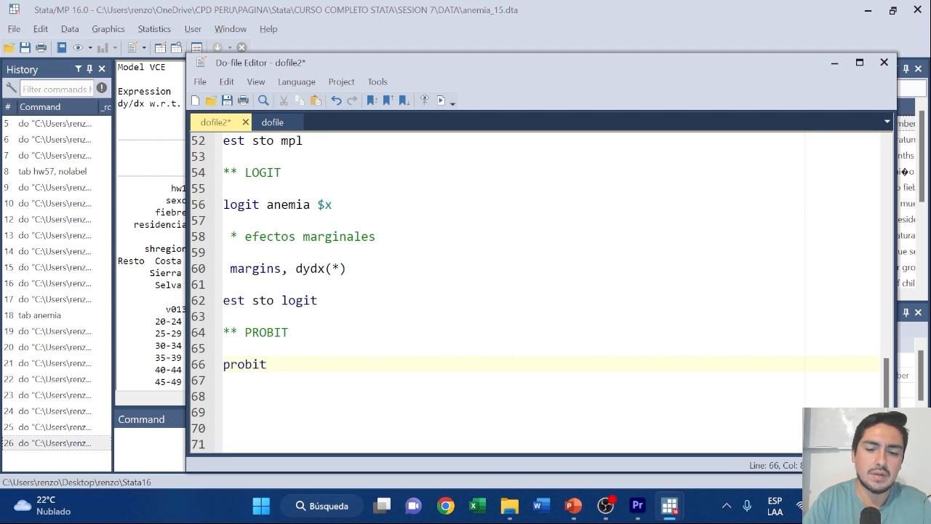
pyautogui.press('BackSpace')
pyautogui.press('BackSpace')
pyautogui.press('BackSpace')
pyautogui.press('BackSpace')
pyautogui.write('emi')
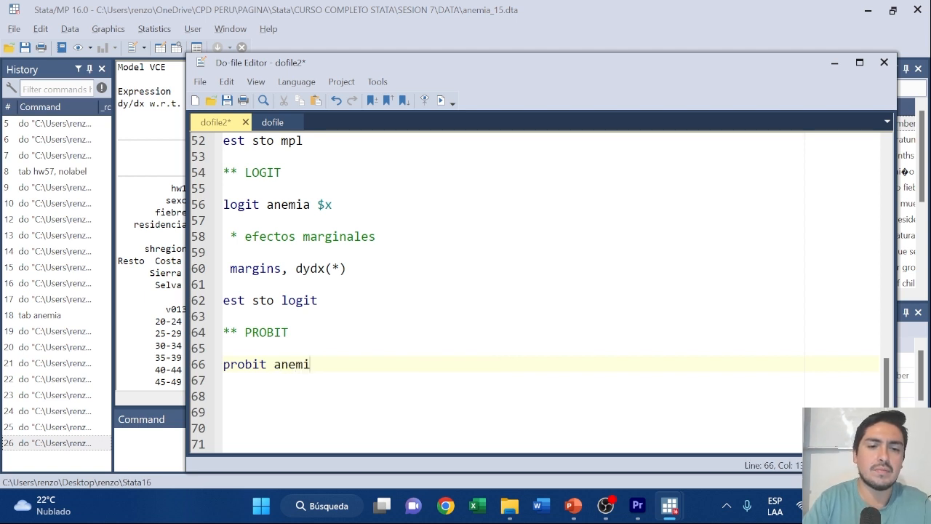
pyautogui.write('a $x')
# Add the command "margins, dydx(*)" below the probit line for the probit model's marginal effects.
pyautogui.press('Return')
pyautogui.press('Return')
pyautogui.scroll(-1, 540, 293)
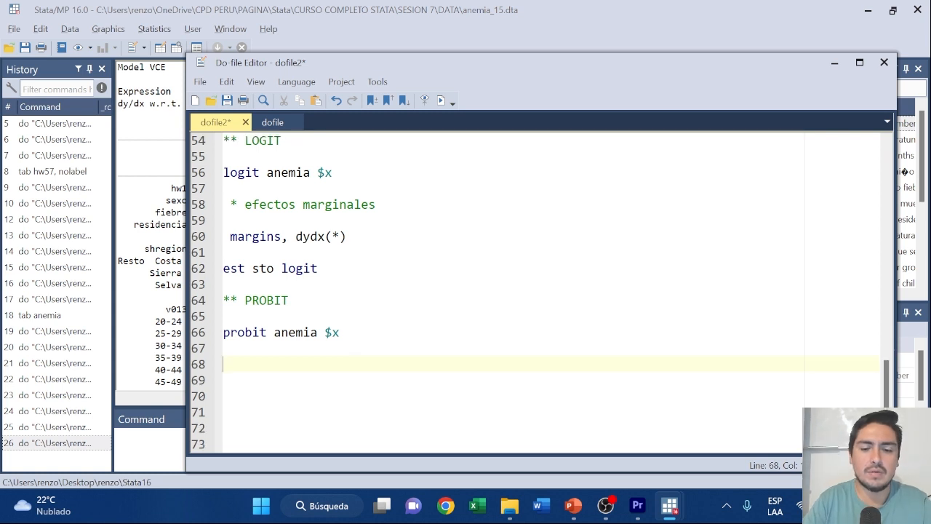
pyautogui.write('margins')
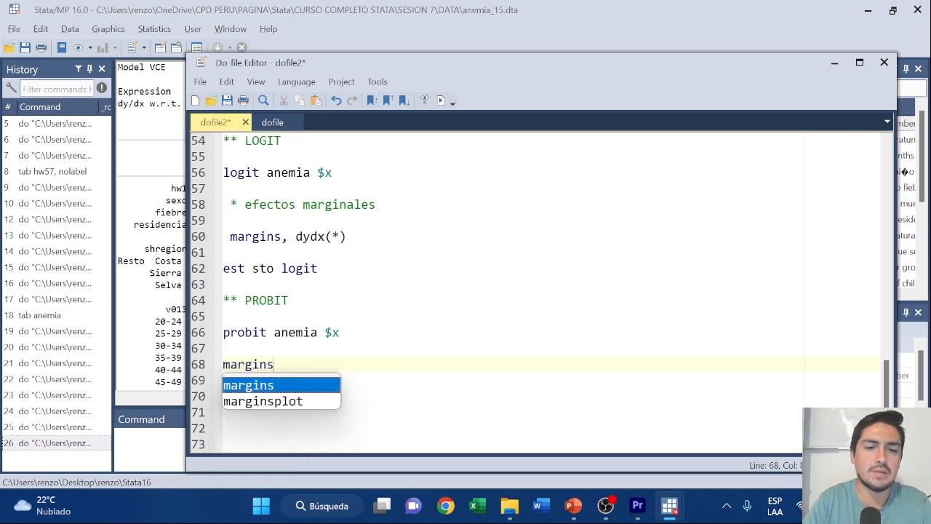
pyautogui.write(', dydx(*')
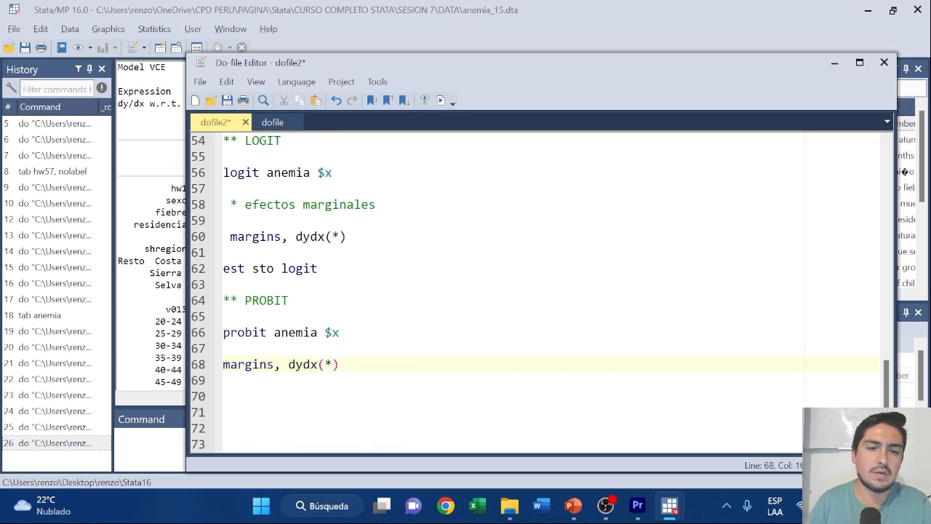
# Add the command "est sto probit" below the probit model's margins line, separated by a blank line.
pyautogui.press('Return')
pyautogui.press('Return')
pyautogui.write('est st')
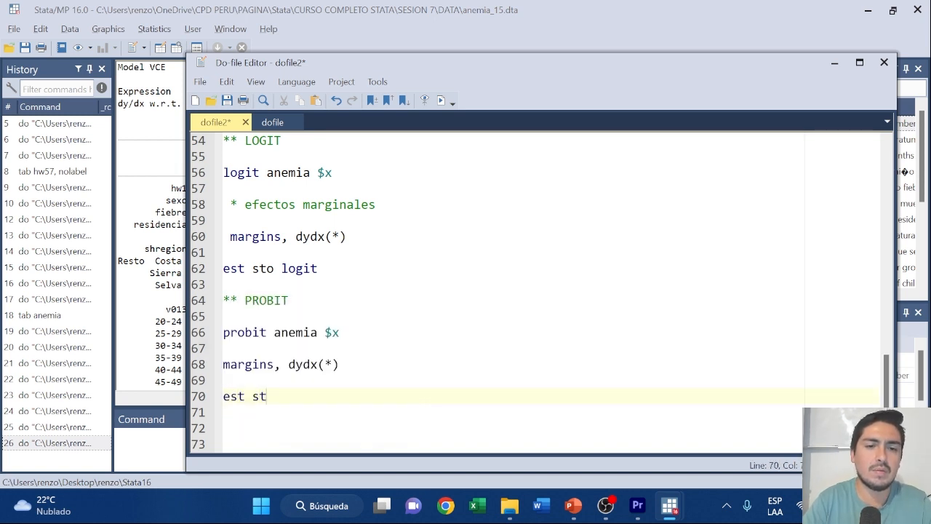
pyautogui.write('o probit')
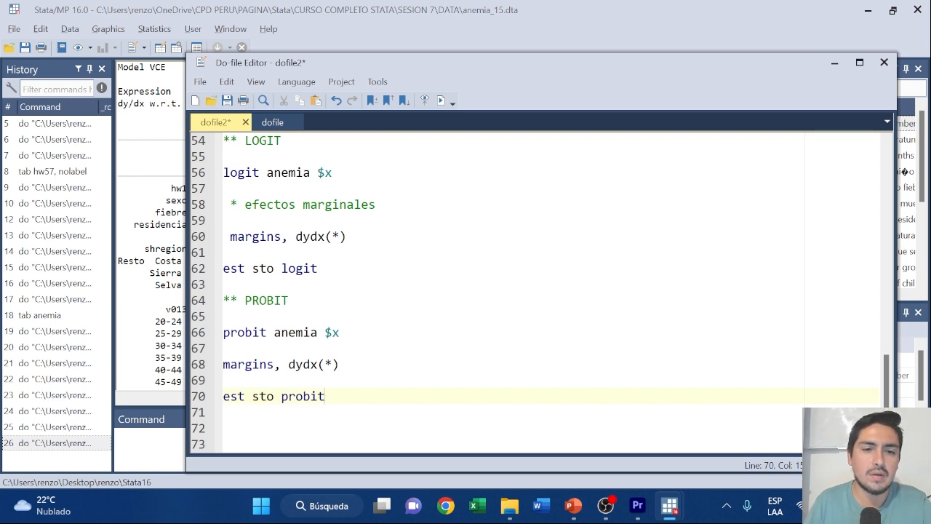
# Run the probit, margins and est sto probit lines of the do-file and review the coefficients and marginal effects in the results.
pyautogui.moveTo(340, 363); pyautogui.dragTo(200, 332)
pyautogui.click(440, 100)
pyautogui.click(334, 277)
pyautogui.scroll(4, 334, 277)
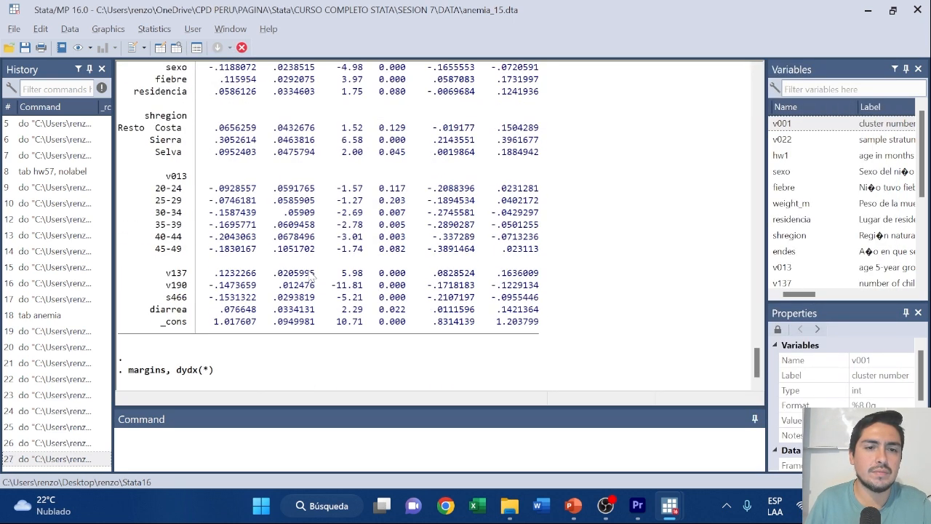
pyautogui.scroll(6, 313, 275)
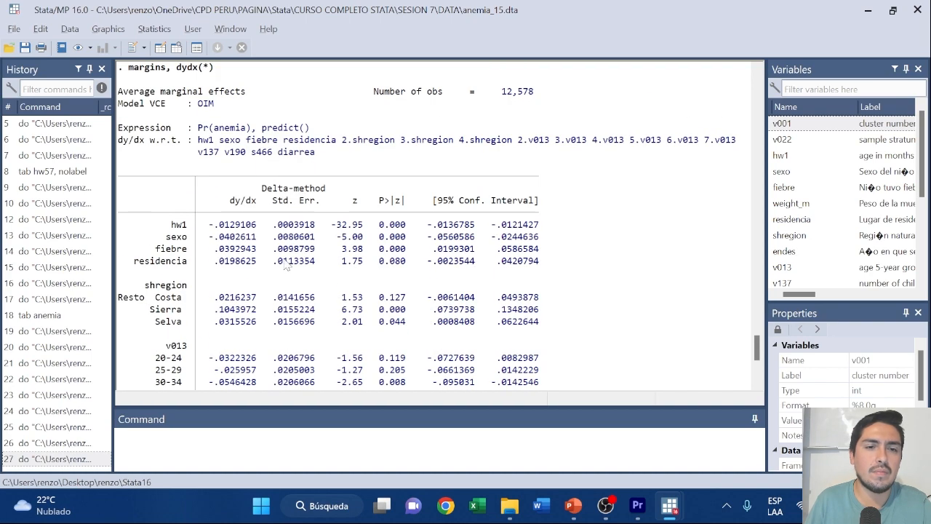
pyautogui.scroll(6, 295, 286)
pyautogui.scroll(9, 295, 285)
pyautogui.scroll(-20, 357, 311)
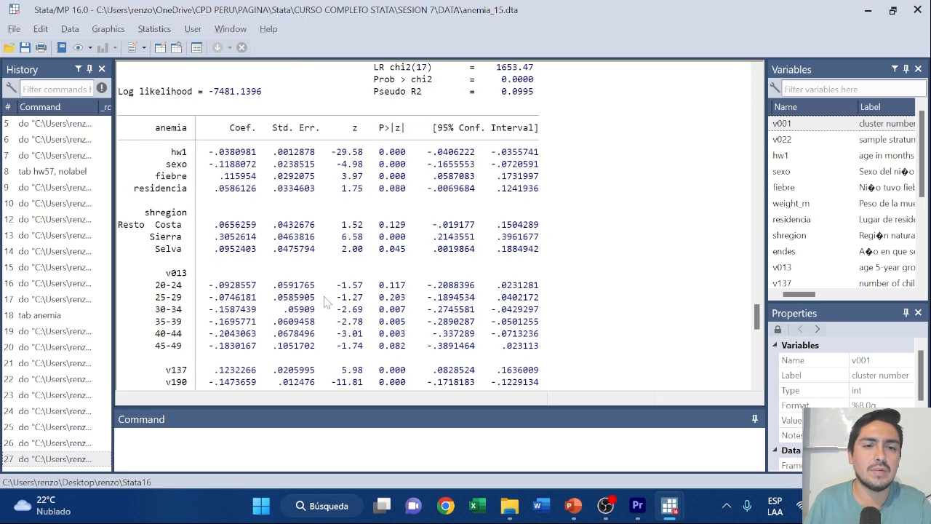
# Return to the do-file and add the comment "** Comparación" below the est sto probit line, separated by a blank line.
pyautogui.hotkey('alt', 'Tab')
pyautogui.scroll(-1, 399, 342)
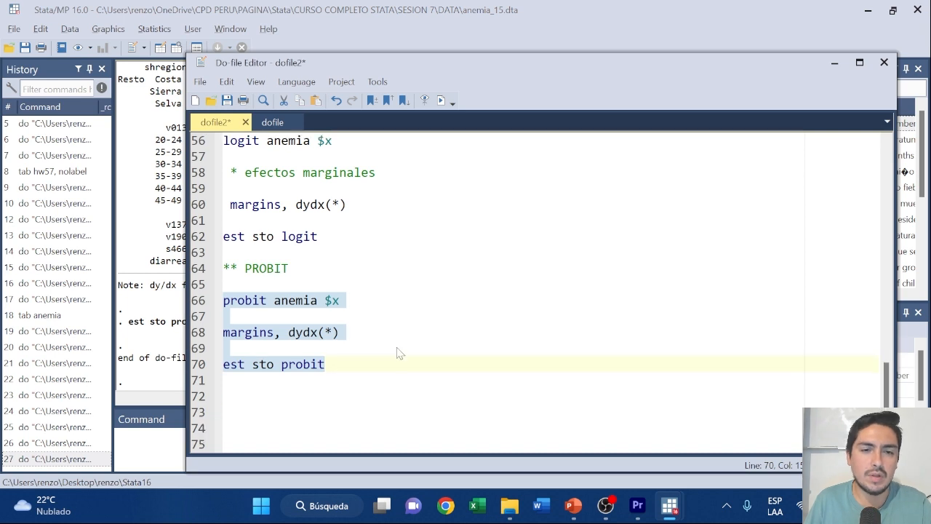
pyautogui.click(399, 362)
pyautogui.press('Return')
pyautogui.write('** ')
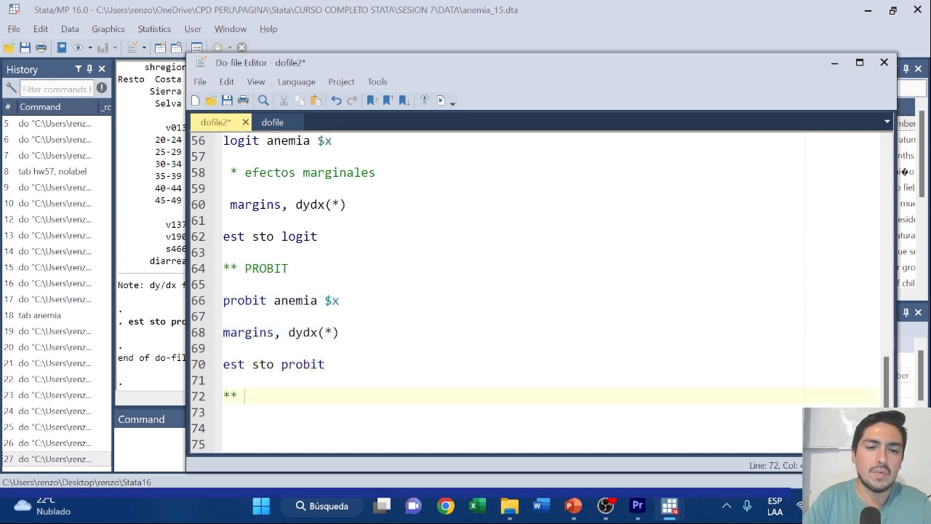
pyautogui.write('Compara')
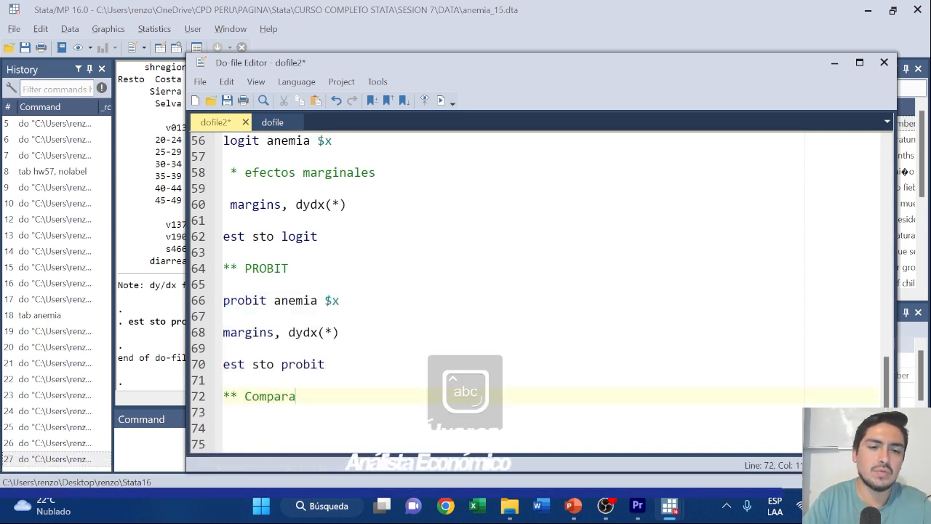
pyautogui.write('ción')
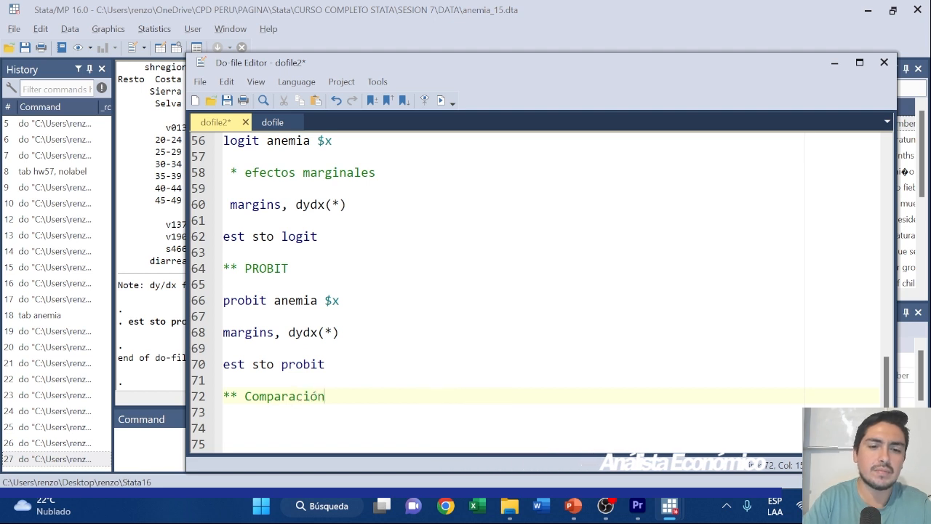
# Add the command "esttab mpl logit probit" below the Comparación heading, separated by a blank line, and run that line.
pyautogui.press('Return')
pyautogui.press('Return')
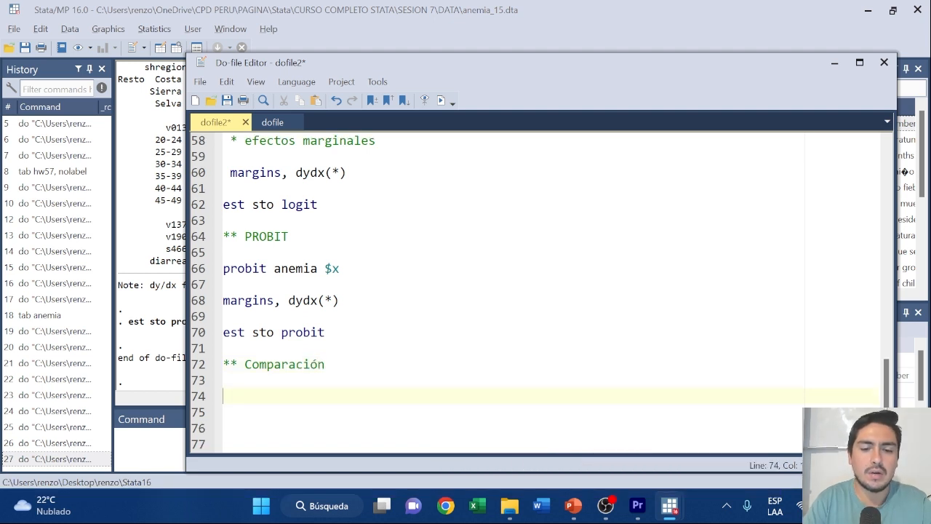
pyautogui.write('esttab ')
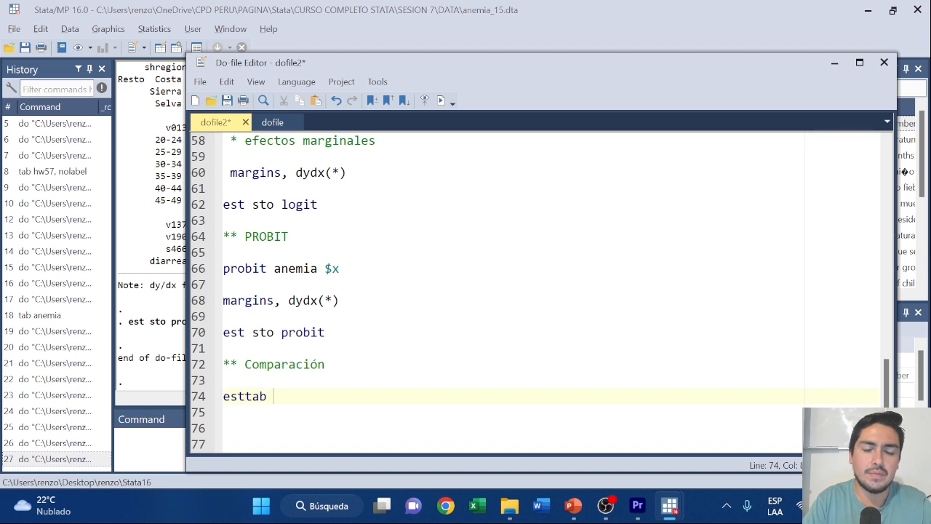
pyautogui.write('mpl log')
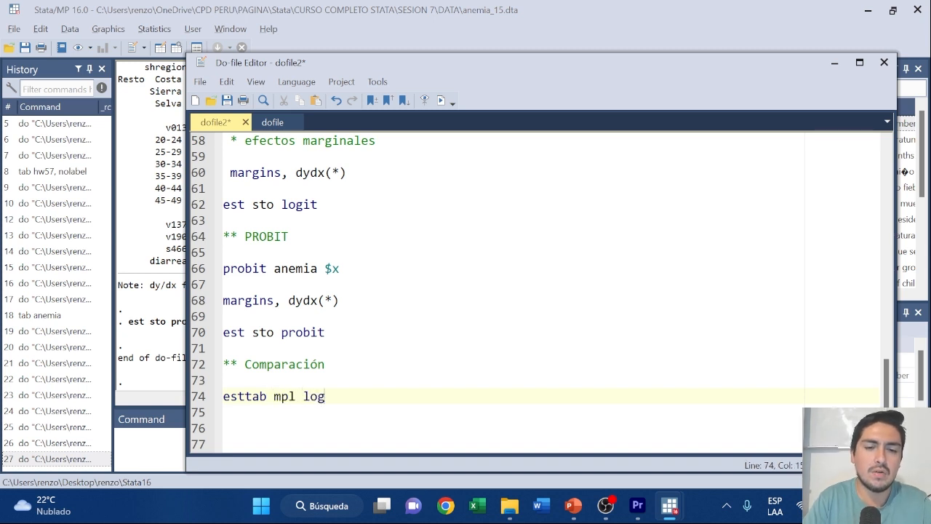
pyautogui.write('it prot')
pyautogui.write('it probit')
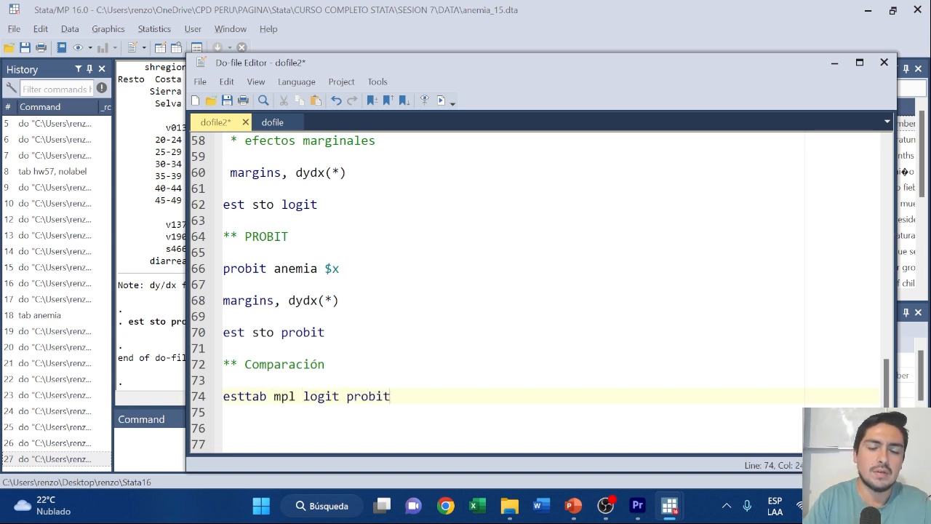
pyautogui.hotkey('shift', 'Home')
pyautogui.click(441, 101)
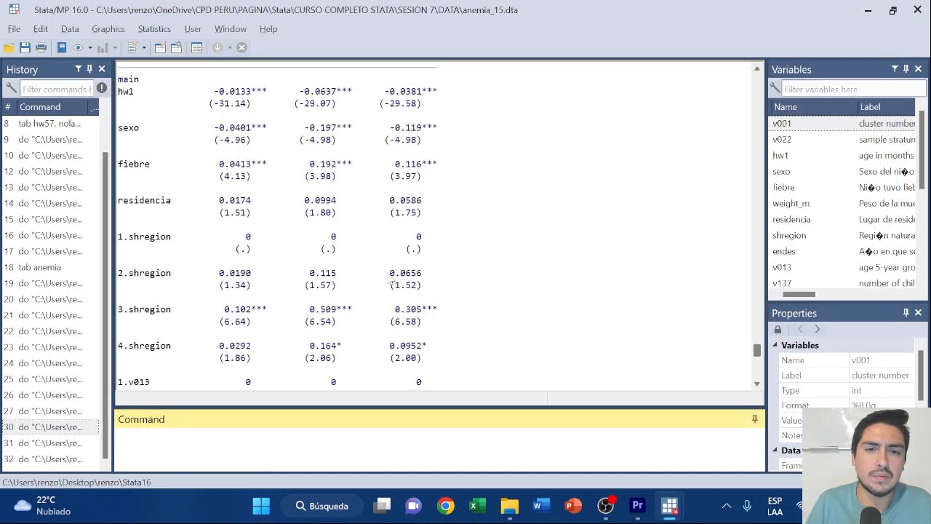
# Examine the esttab comparison table, reading the coefficients and significance of each variable across the three models.
pyautogui.scroll(2, 390, 278)
pyautogui.scroll(-1, 406, 282)
pyautogui.scroll(1, 358, 240)
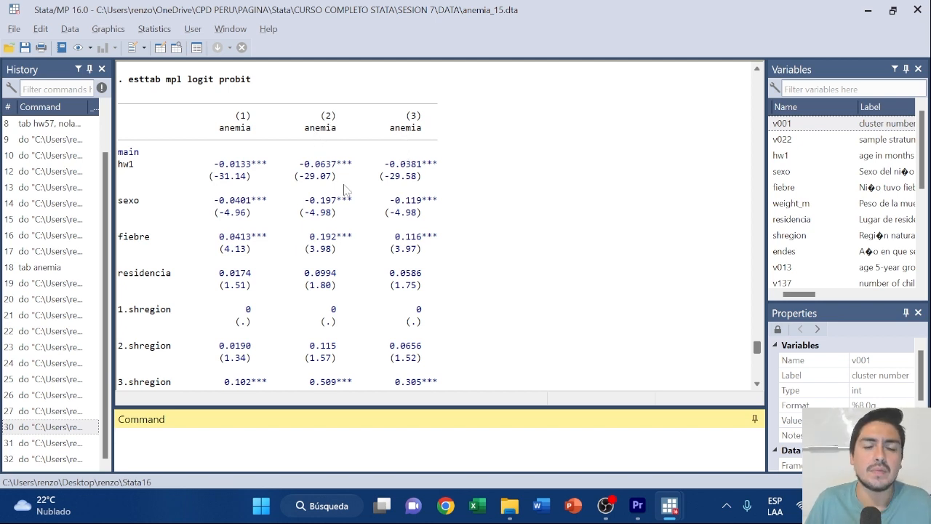
pyautogui.scroll(-1, 340, 235)
pyautogui.scroll(-1, 402, 207)
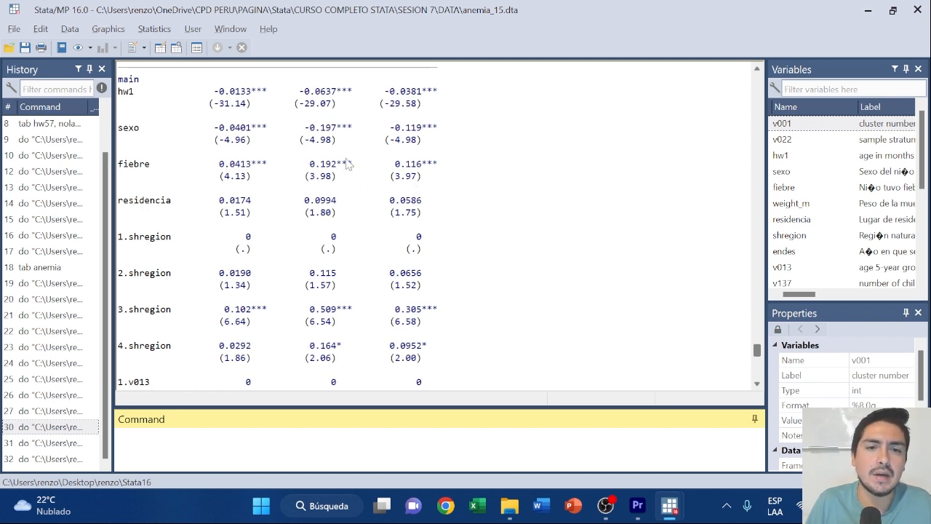
pyautogui.scroll(-2, 382, 218)
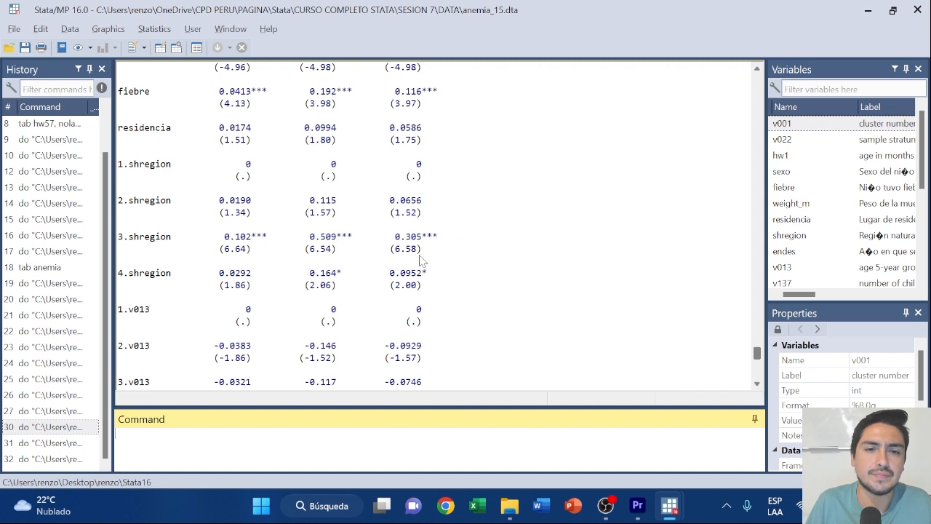
pyautogui.scroll(3, 422, 258)
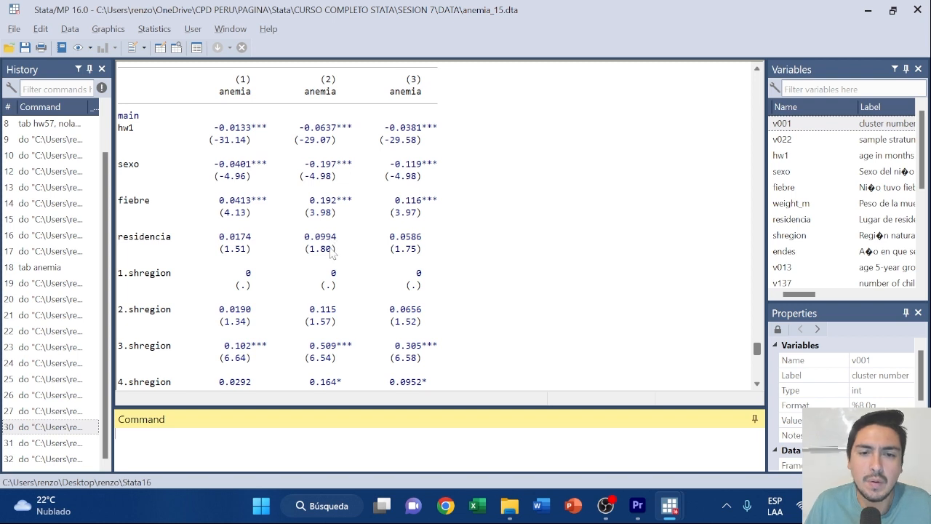
pyautogui.scroll(-2, 333, 255)
pyautogui.scroll(2, 329, 271)
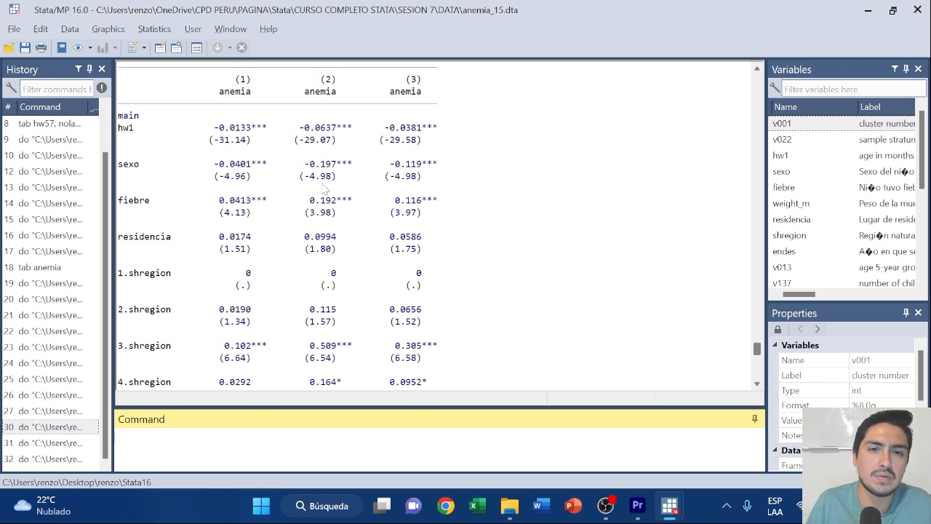
# Compare the logit and probit coefficients in the esttab table for sexo, hw1 and 3.shregion.
pyautogui.moveTo(304, 168); pyautogui.dragTo(426, 166)
pyautogui.click(335, 156)
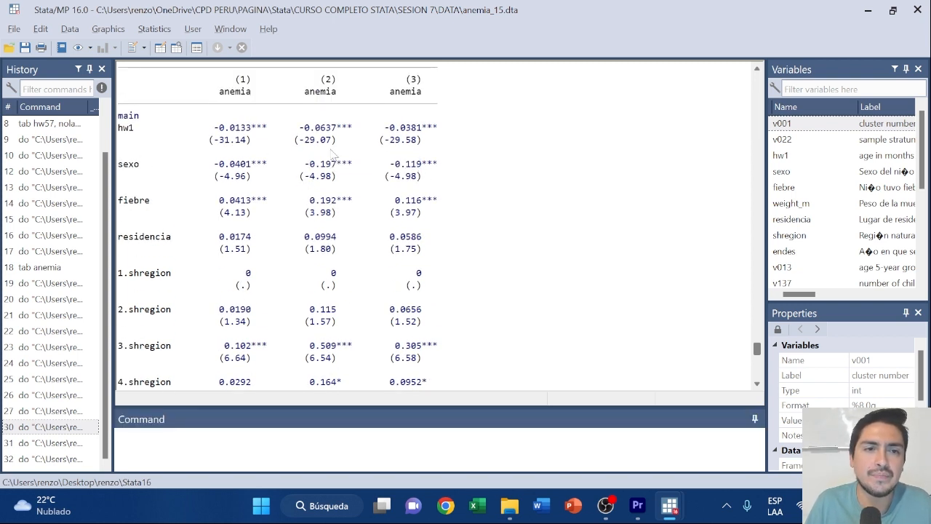
pyautogui.moveTo(299, 128); pyautogui.dragTo(412, 160)
pyautogui.scroll(-4, 367, 225)
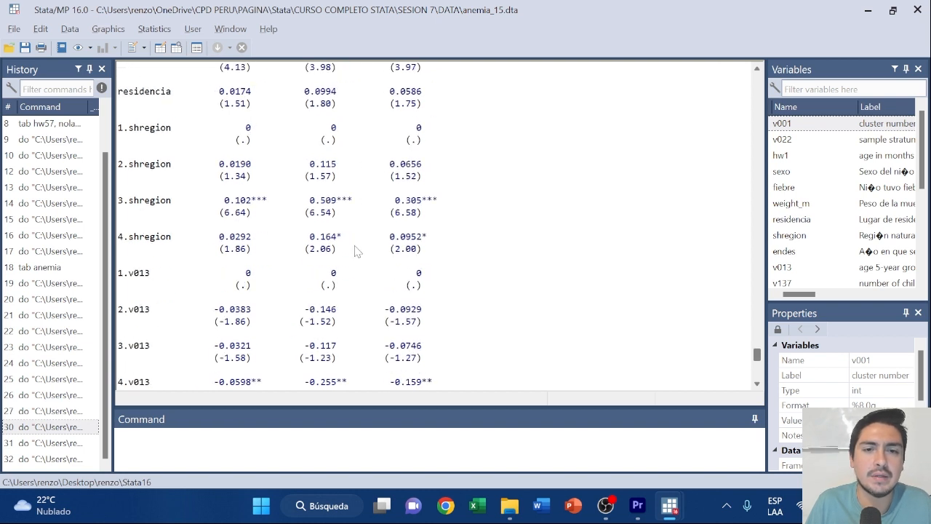
pyautogui.moveTo(305, 202); pyautogui.dragTo(427, 209)
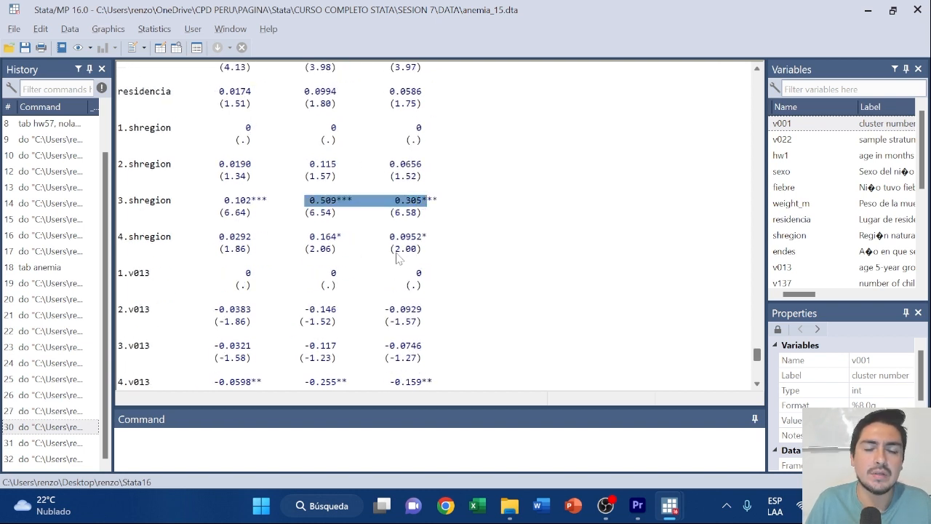
pyautogui.click(330, 213)
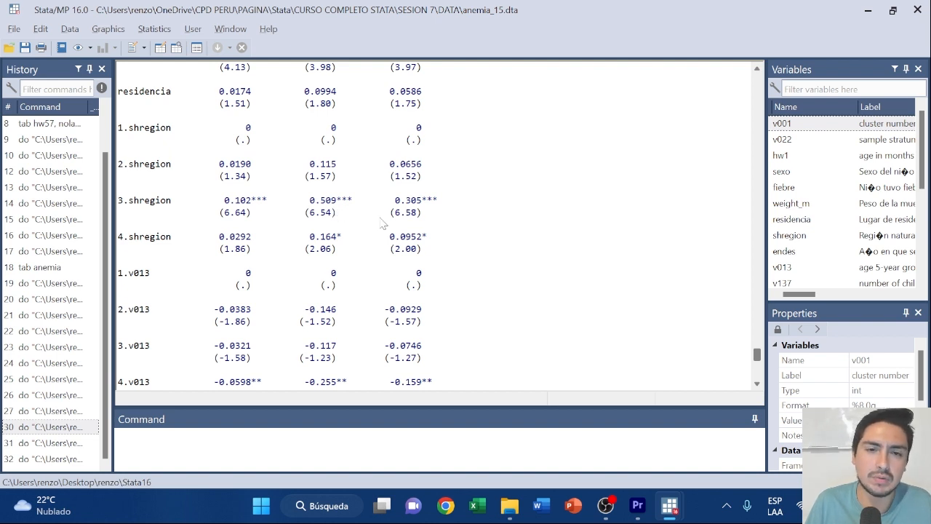
pyautogui.scroll(1, 320, 213)
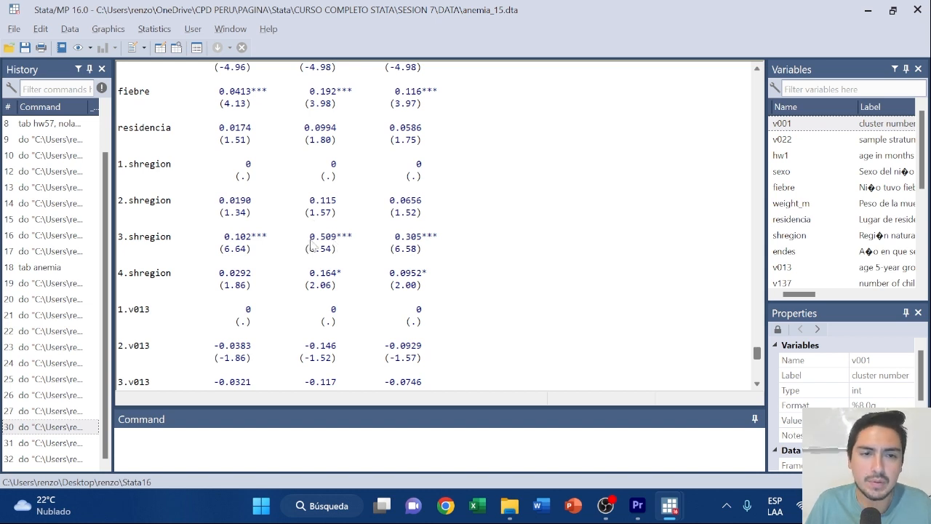
pyautogui.doubleClick(134, 246)
pyautogui.moveTo(305, 240); pyautogui.dragTo(349, 245)
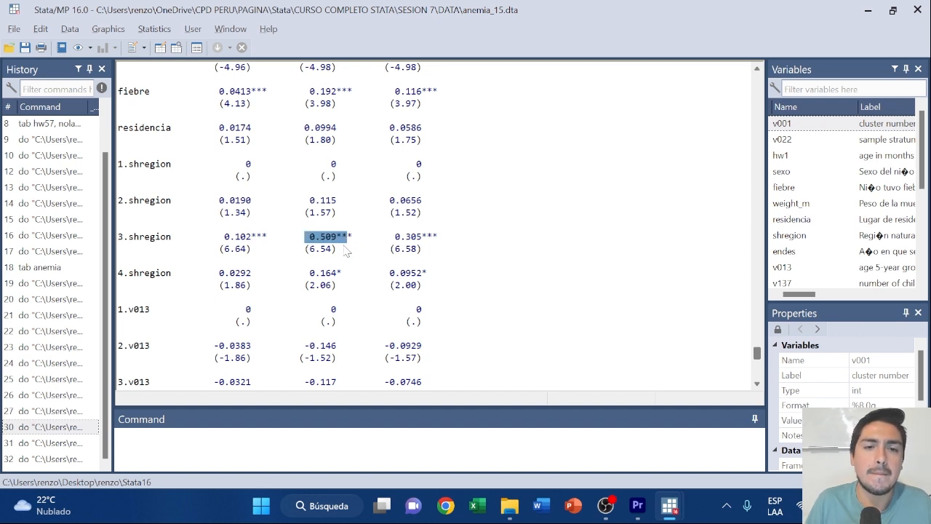
pyautogui.click(337, 245)
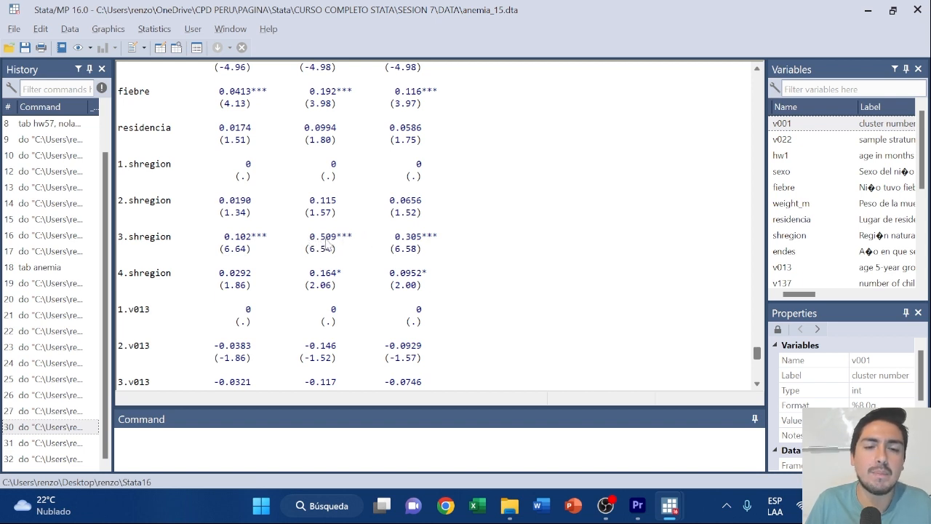
# Rerun the do-file's logit anemia $x and probit anemia $x models, each together with its margins, dydx(*) line.
pyautogui.scroll(4, 329, 246)
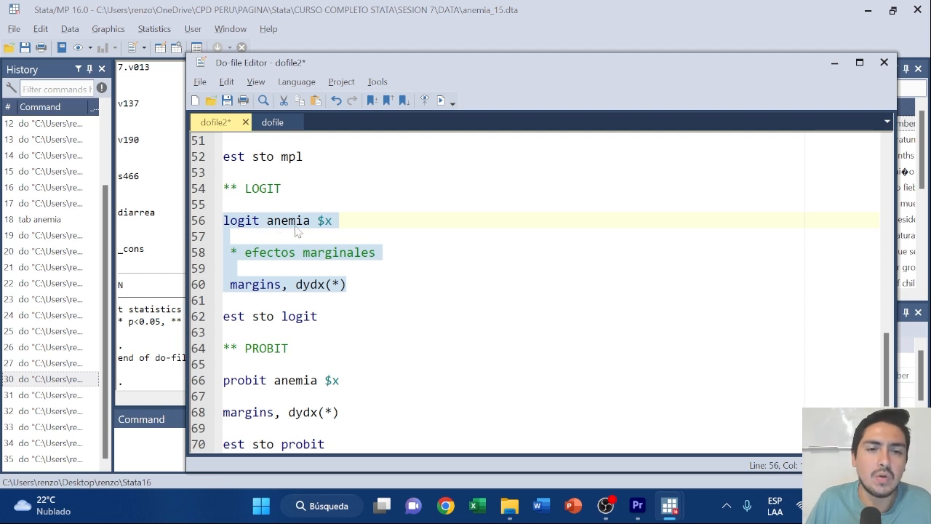
pyautogui.click(442, 100)
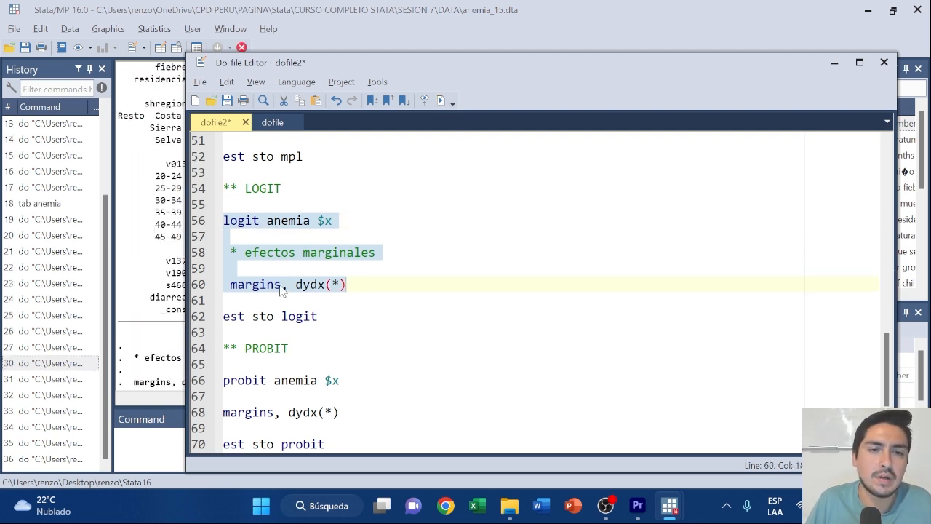
pyautogui.scroll(-1, 535, 291)
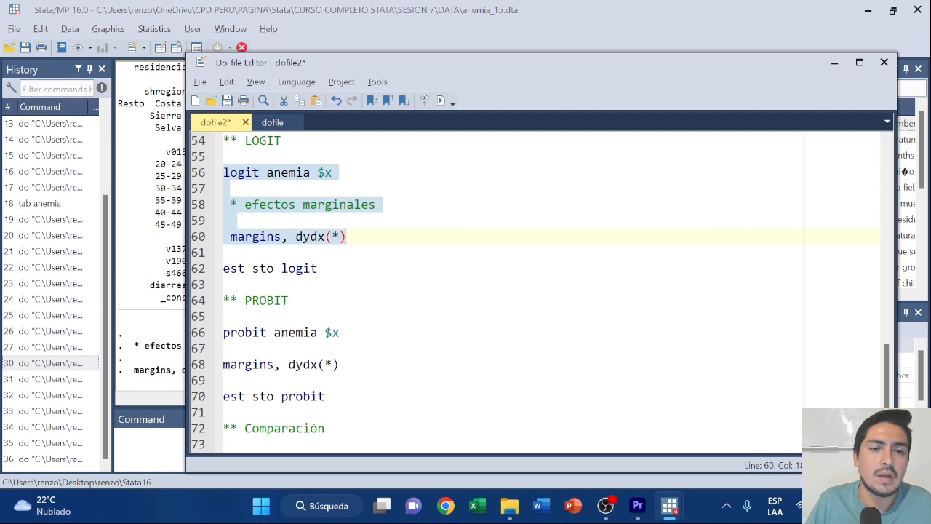
pyautogui.scroll(-1, 509, 291)
pyautogui.moveTo(342, 316); pyautogui.dragTo(223, 284)
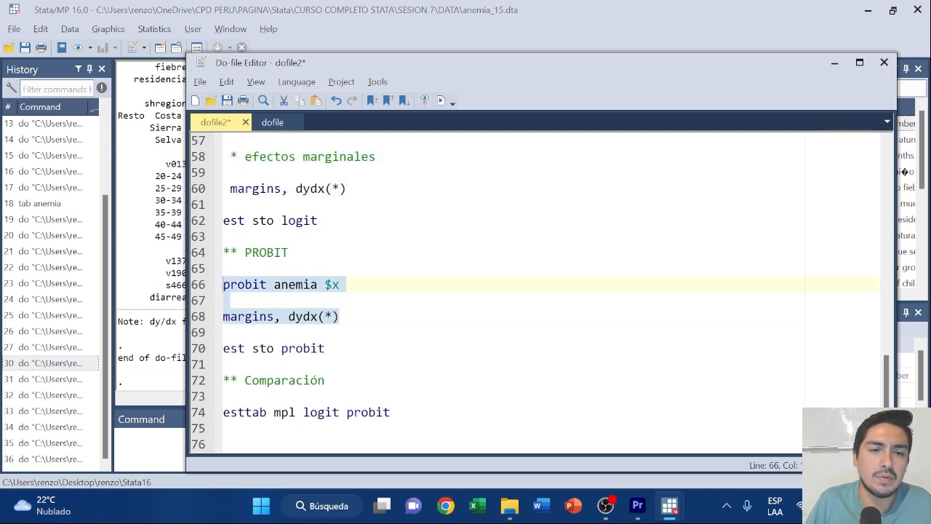
pyautogui.click(442, 99)
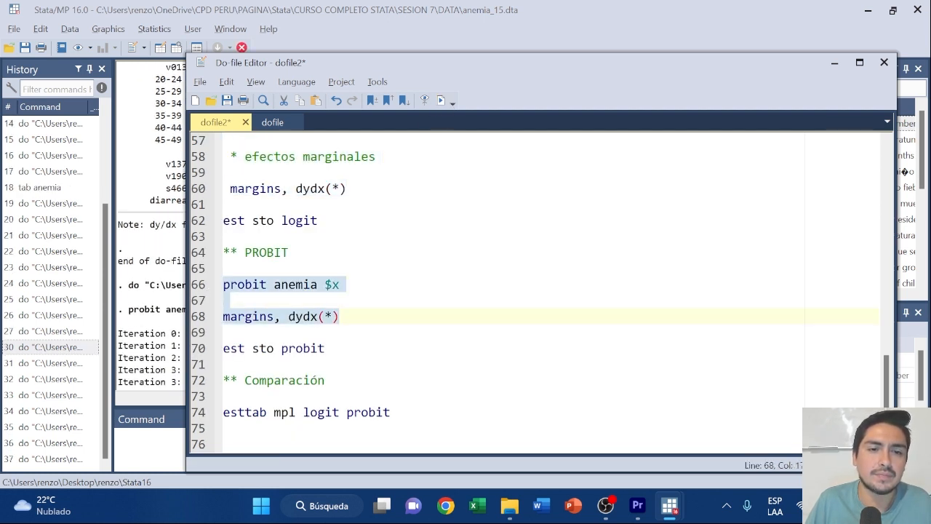
# Rerun the reg anemia $x line under the MPL heading and bring its regression table into view in the results.
pyautogui.scroll(4, 509, 291)
pyautogui.scroll(8, 509, 291)
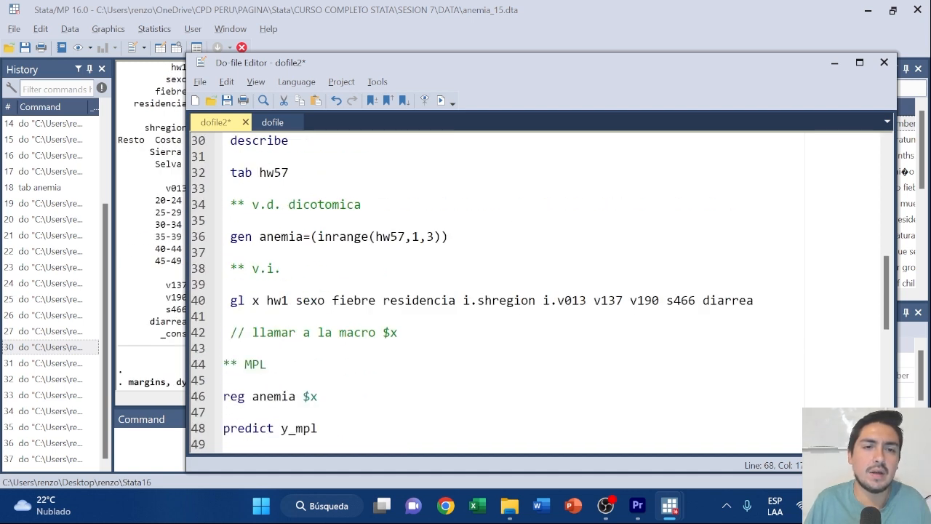
pyautogui.scroll(-3, 509, 291)
pyautogui.scroll(-4, 510, 291)
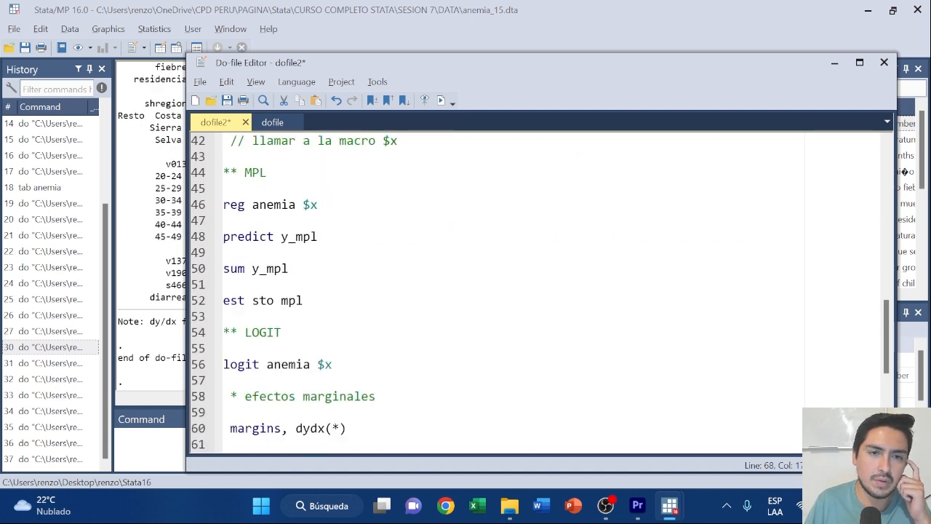
pyautogui.moveTo(318, 205); pyautogui.dragTo(222, 205)
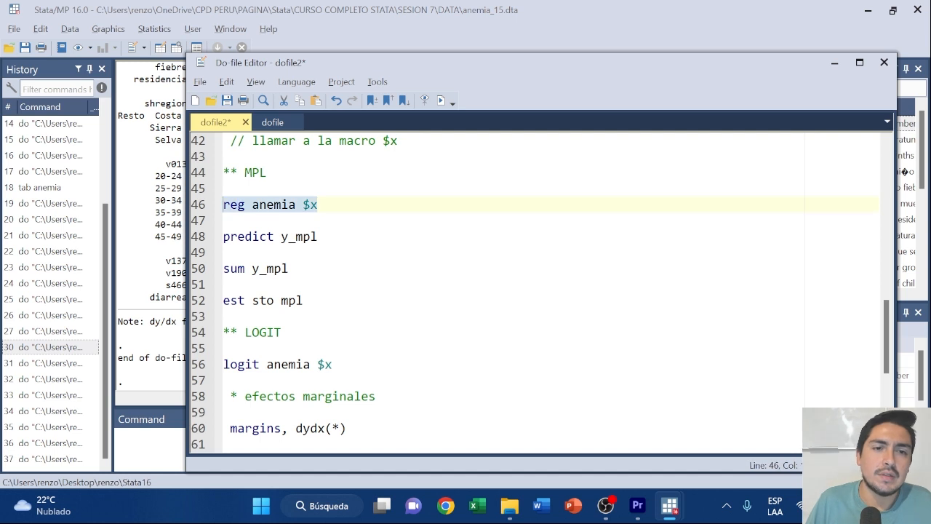
pyautogui.click(442, 99)
pyautogui.click(162, 253)
pyautogui.scroll(6, 401, 322)
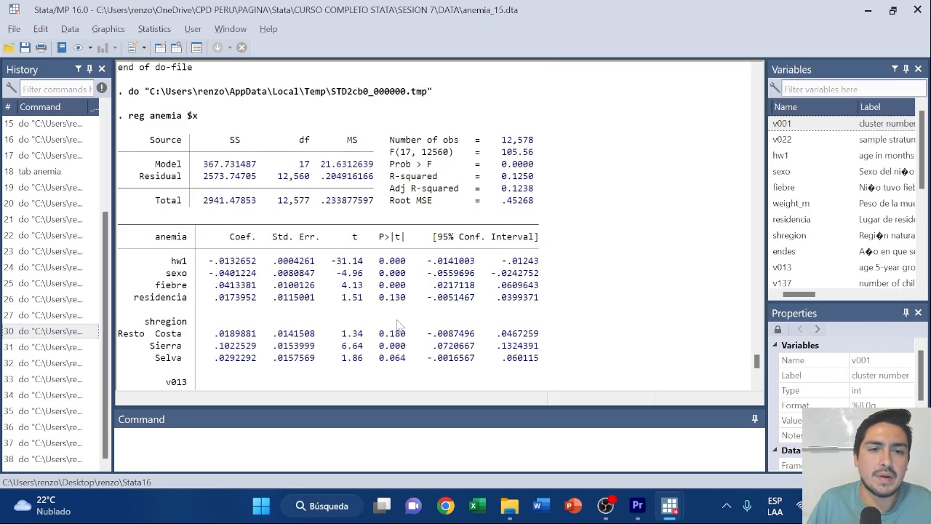
# Compare the sexo row across the linear regression table and the probit and logit average marginal effects tables.
pyautogui.moveTo(163, 275); pyautogui.dragTo(540, 274)
pyautogui.click(386, 274)
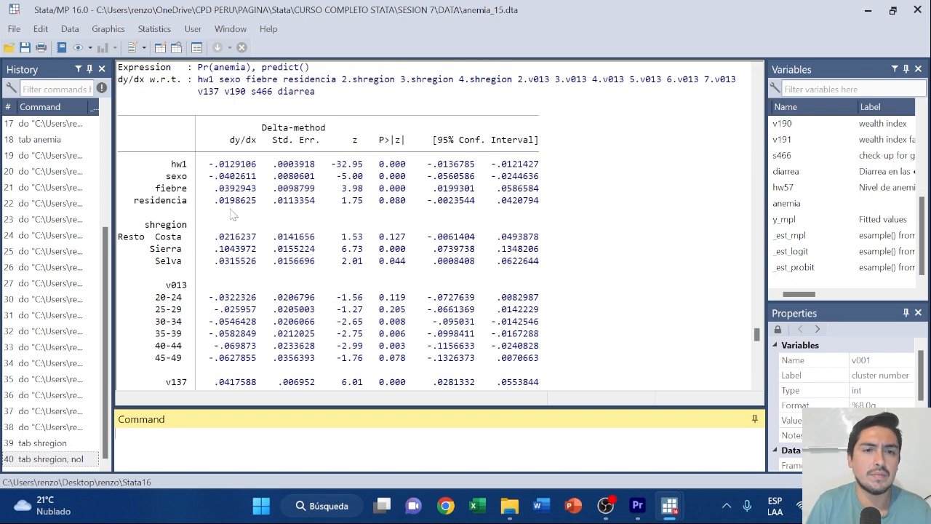
pyautogui.moveTo(161, 178); pyautogui.dragTo(512, 184)
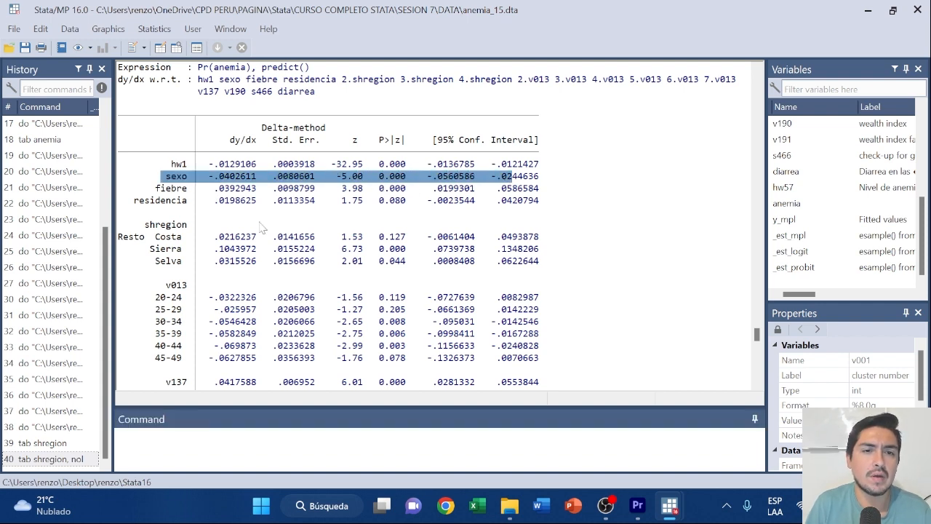
pyautogui.scroll(20, 238, 219)
pyautogui.scroll(4, 239, 219)
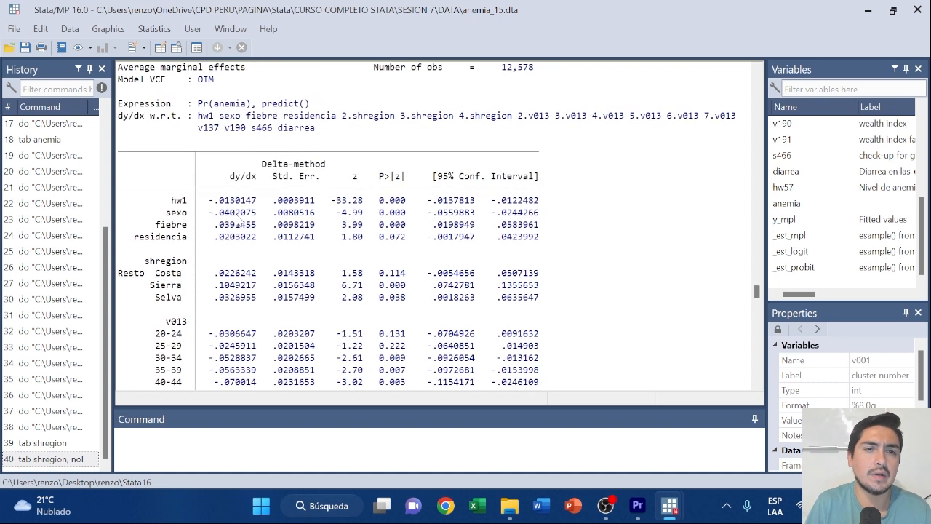
pyautogui.moveTo(166, 212); pyautogui.dragTo(469, 224)
pyautogui.click(470, 223)
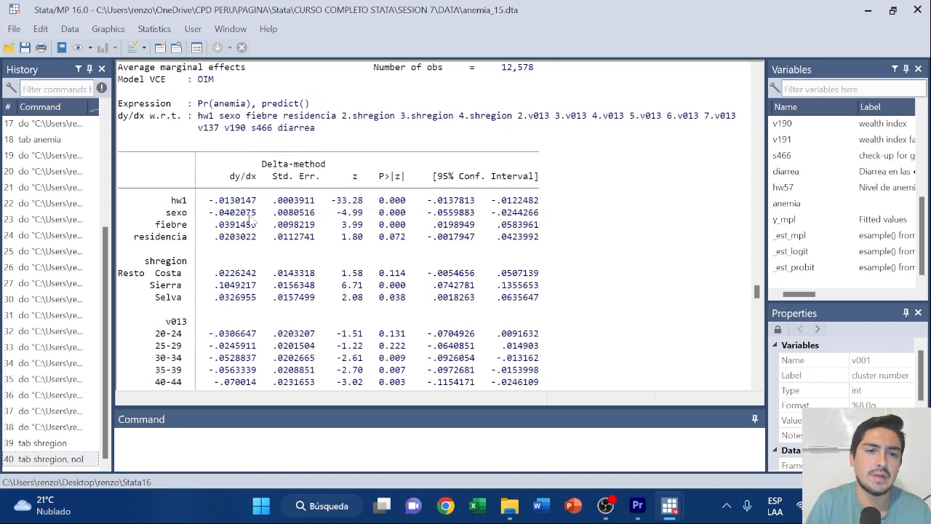
# Examine the shregion rows in the logit average marginal effects table, highlighting the Sierra row.
pyautogui.scroll(-2, 253, 220)
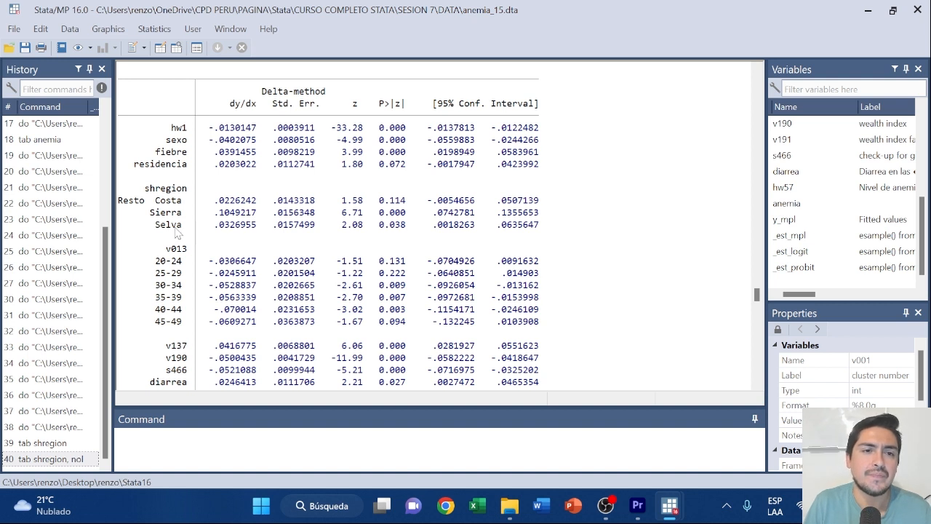
pyautogui.scroll(-1, 179, 231)
pyautogui.moveTo(152, 181); pyautogui.dragTo(539, 182)
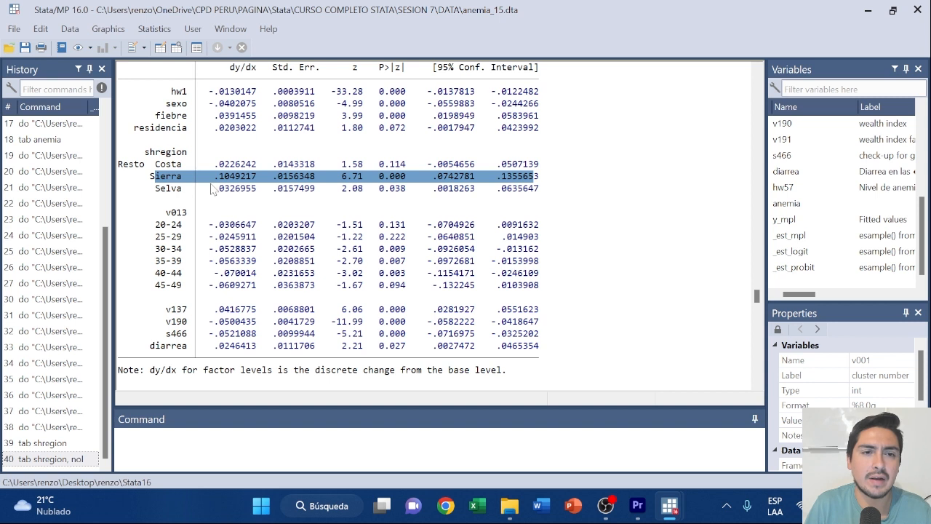
pyautogui.click(163, 191)
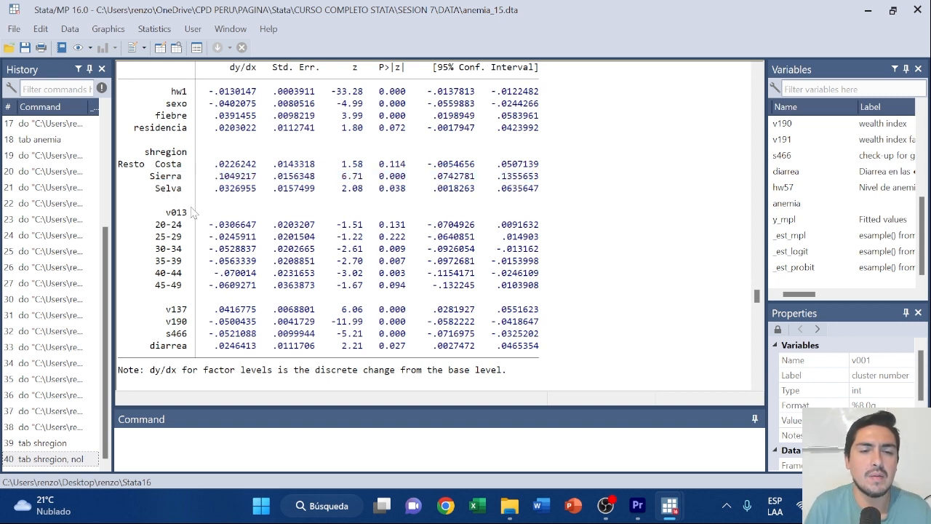
pyautogui.scroll(1, 176, 201)
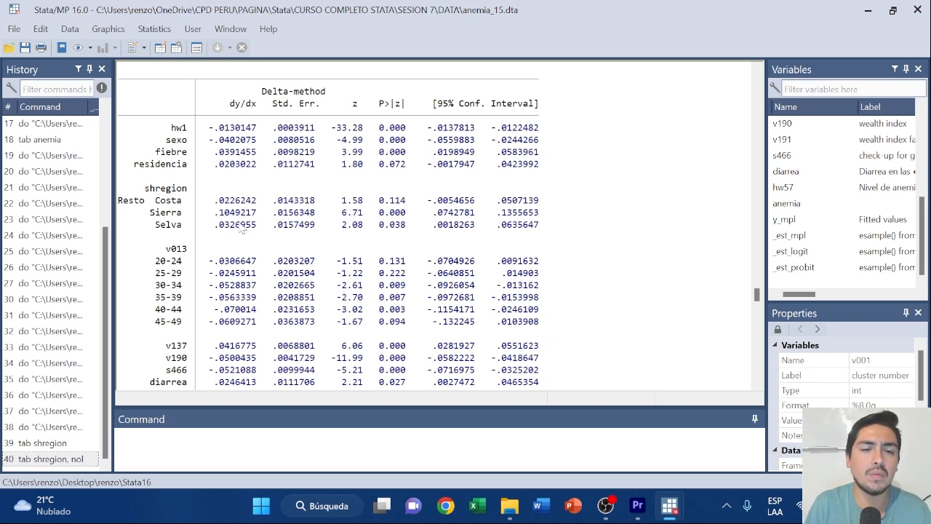
# Compare the shregion effects in the probit marginal effects table with those in the reg anemia $x table.
pyautogui.scroll(20, 250, 227)
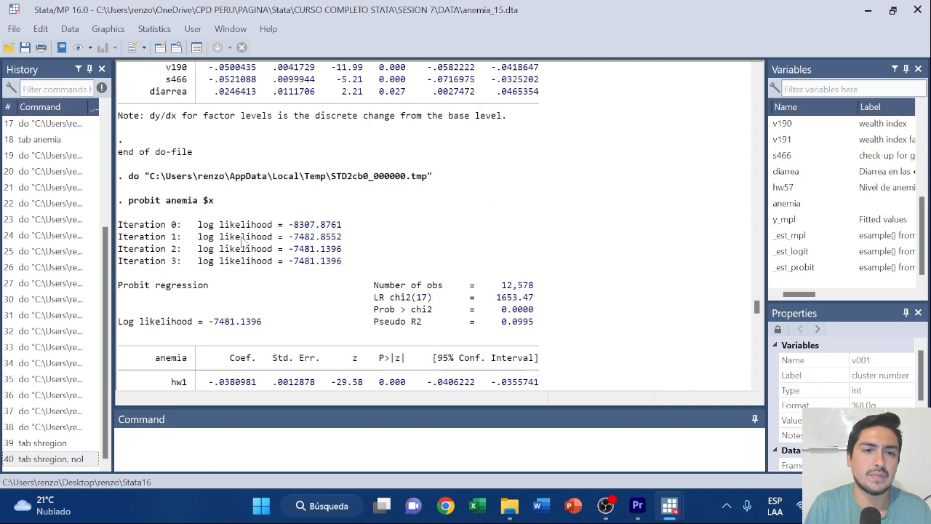
pyautogui.scroll(-12, 246, 245)
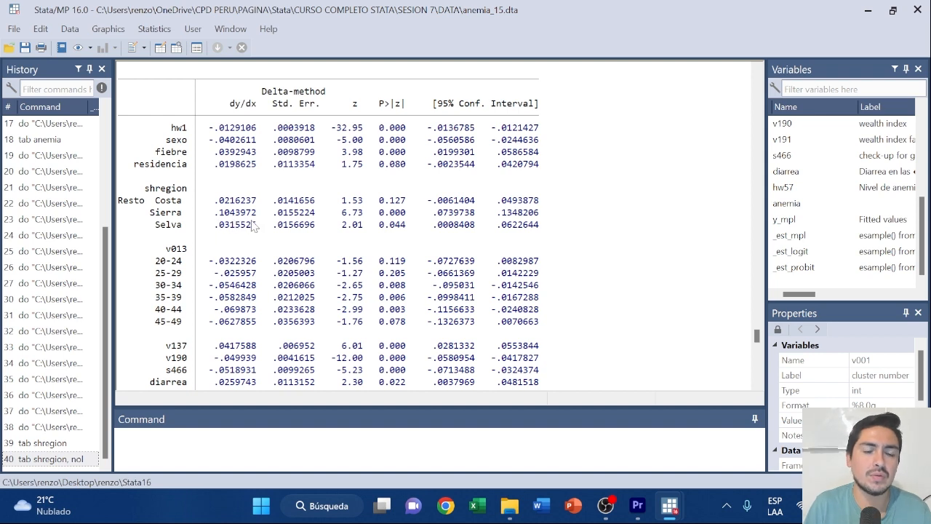
pyautogui.scroll(-11, 255, 226)
pyautogui.scroll(-4, 254, 226)
pyautogui.scroll(2, 254, 226)
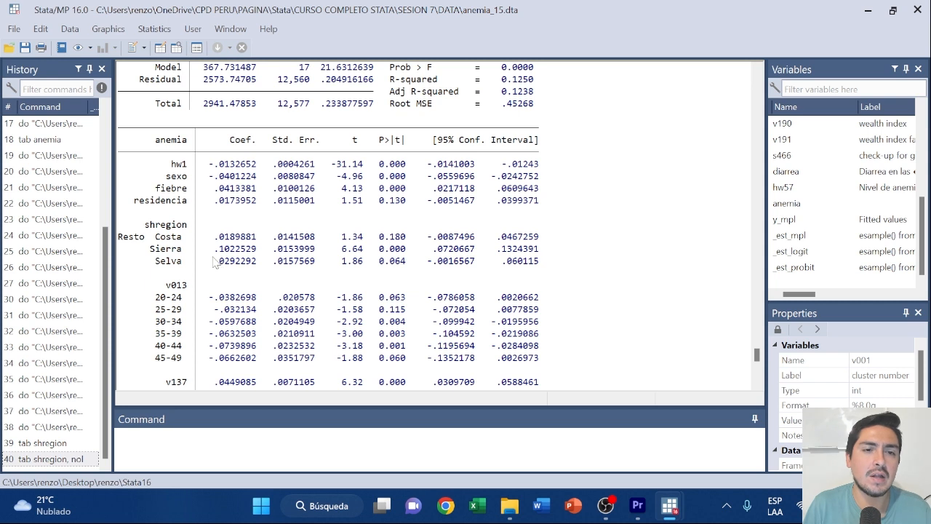
pyautogui.scroll(-1, 178, 256)
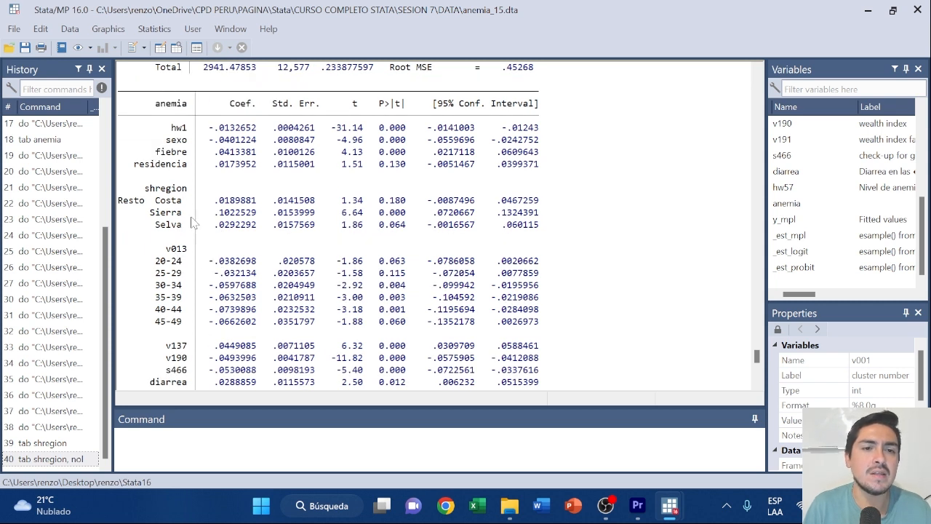
pyautogui.scroll(-1, 232, 226)
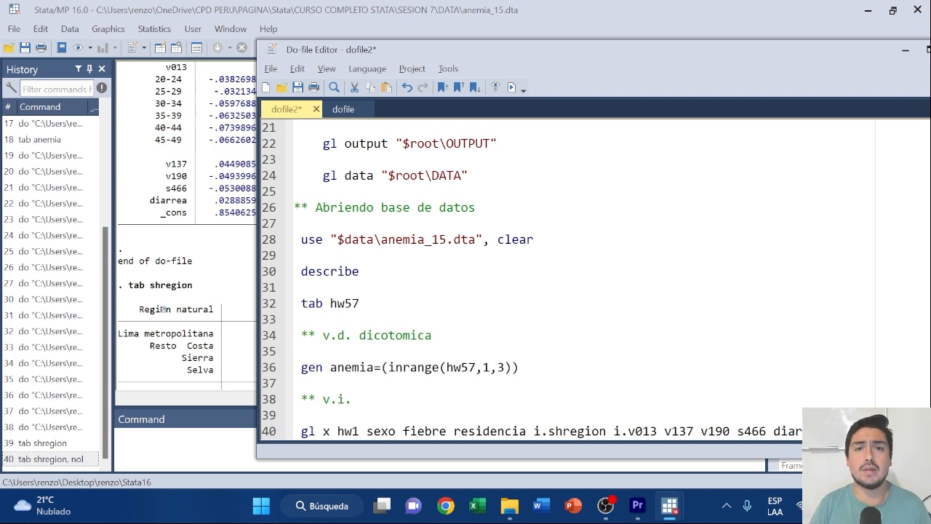
pyautogui.scroll(7, 568, 279)
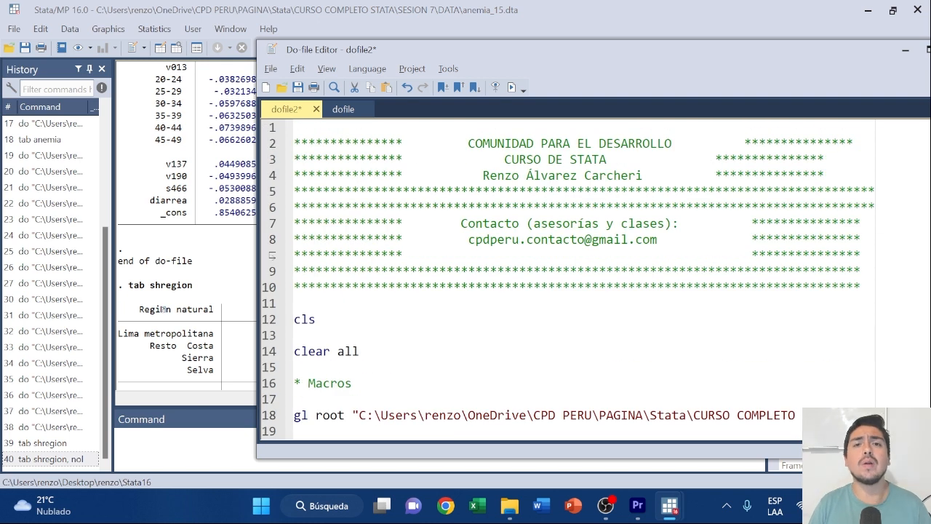